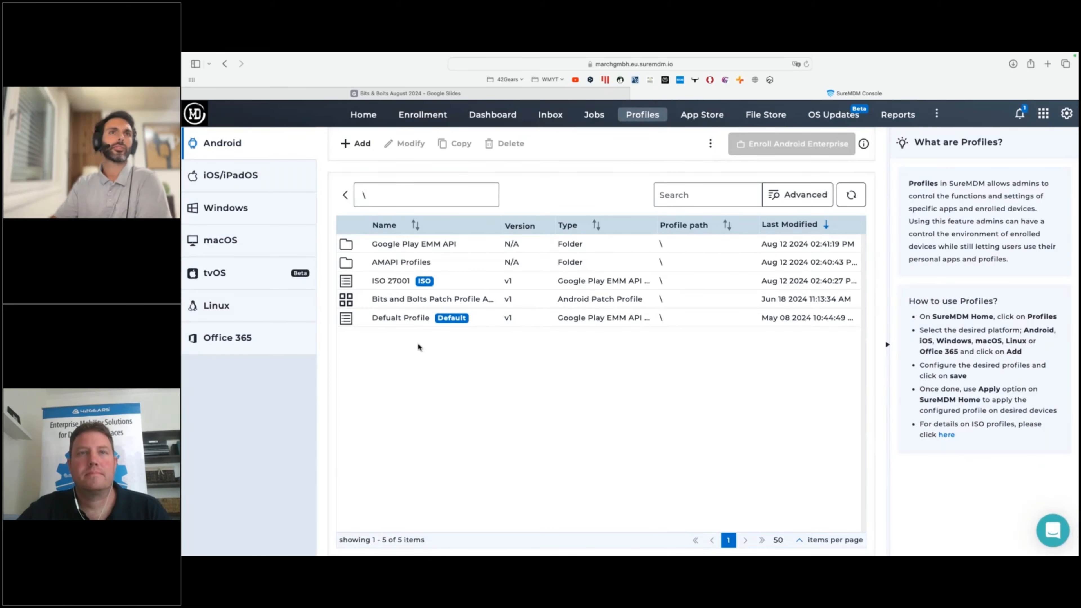
View the profiles inside the Google Play EMM API folder, return to the root folder and select the ISO 27001 profile.
{"action": "double_click", "coordinate": [411, 245]}
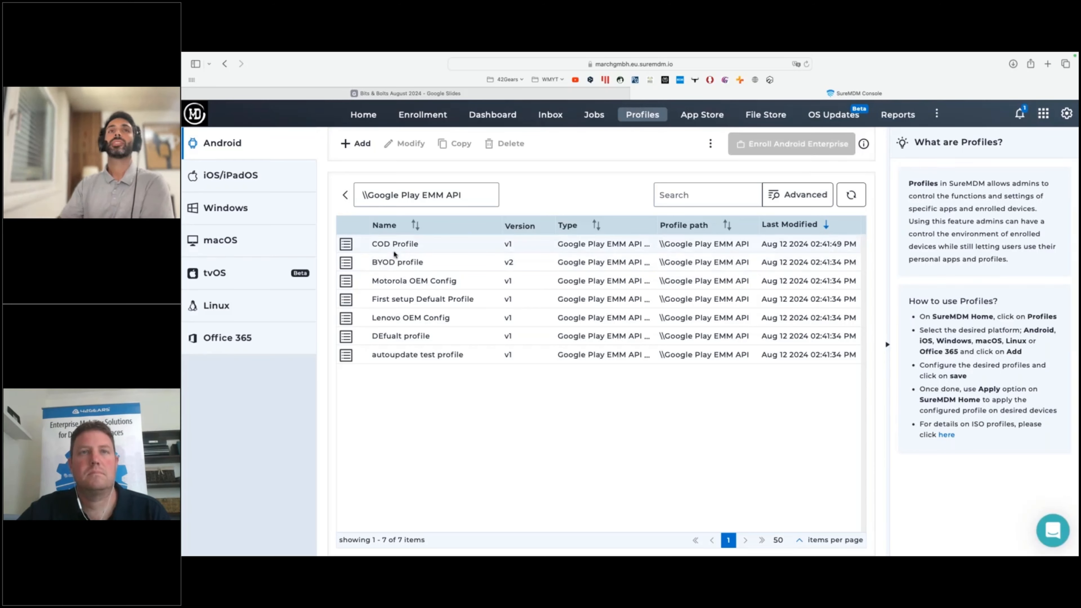
{"action": "left_click", "coordinate": [346, 196]}
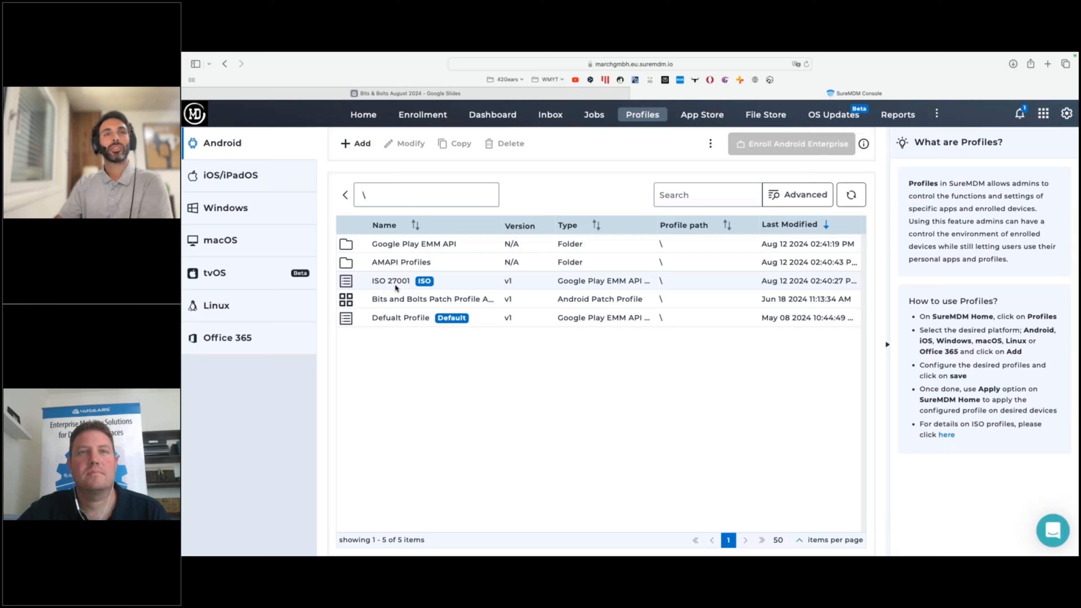
{"action": "left_click", "coordinate": [414, 288]}
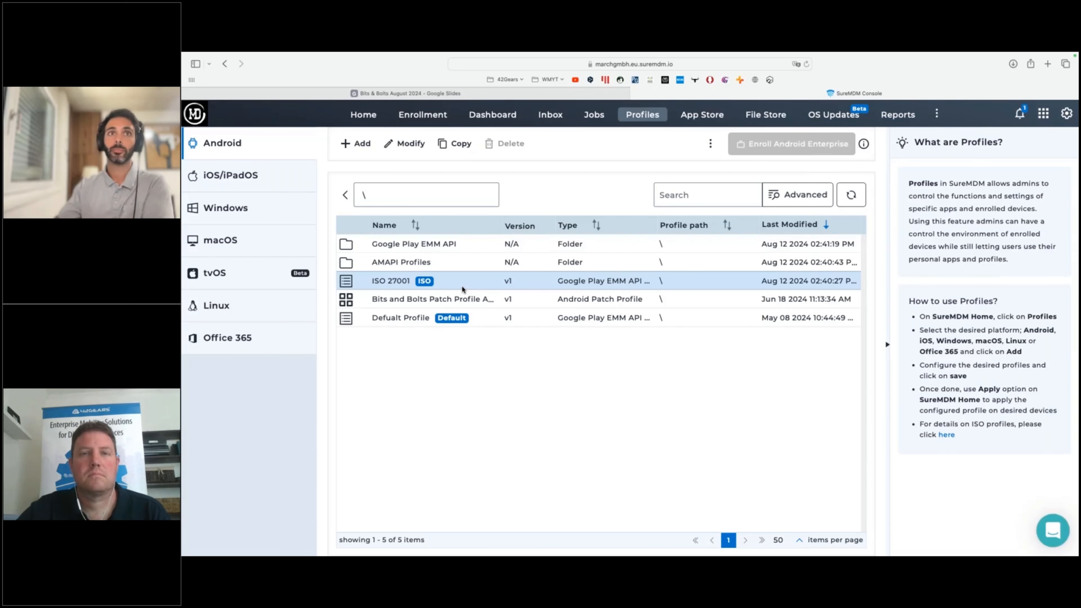
Open the Defualt Profile for modification to view its Password Policy, and close it without saving.
{"action": "left_click", "coordinate": [474, 320]}
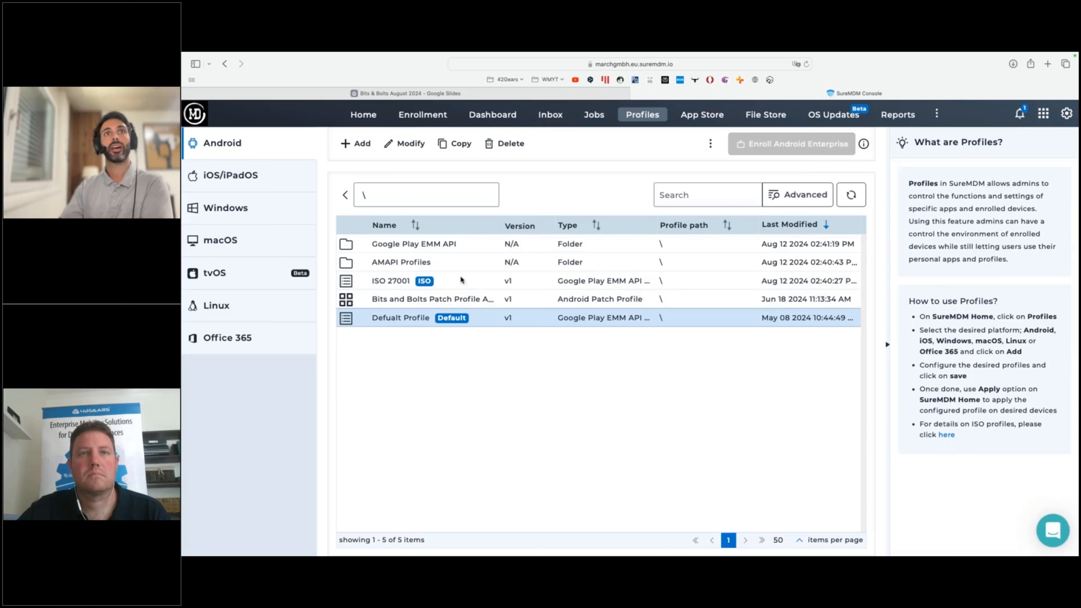
{"action": "left_click", "coordinate": [410, 144]}
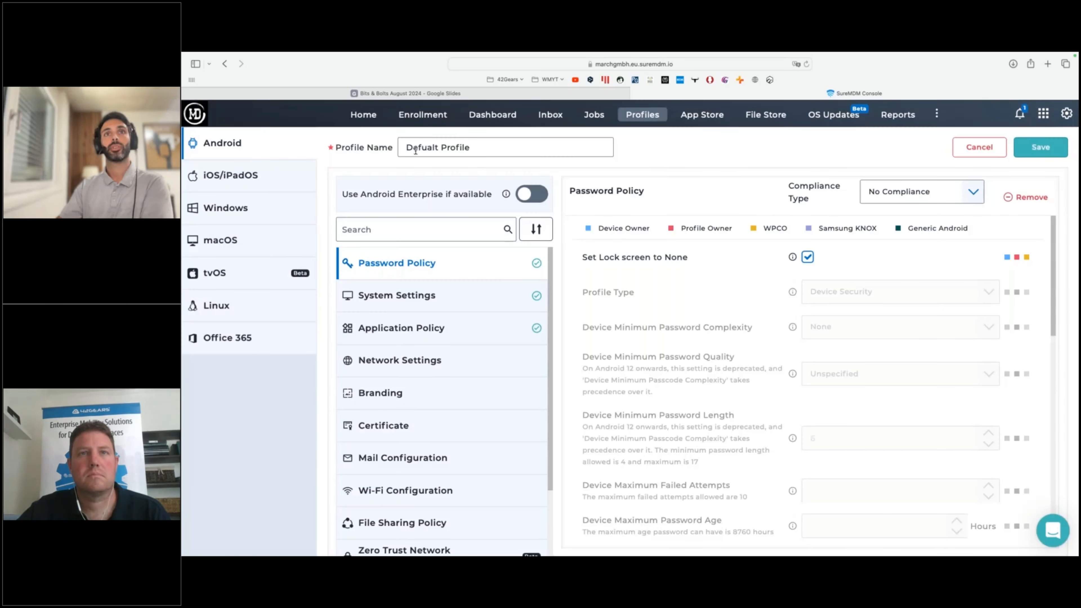
{"action": "left_click", "coordinate": [979, 147]}
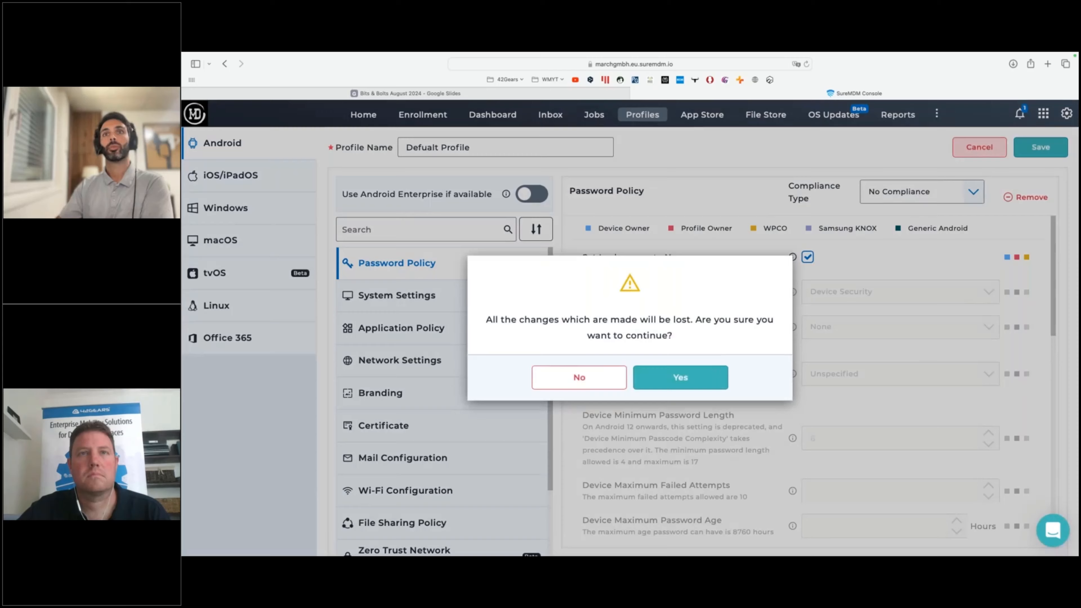
{"action": "left_click", "coordinate": [690, 378]}
{"action": "left_click", "coordinate": [350, 146]}
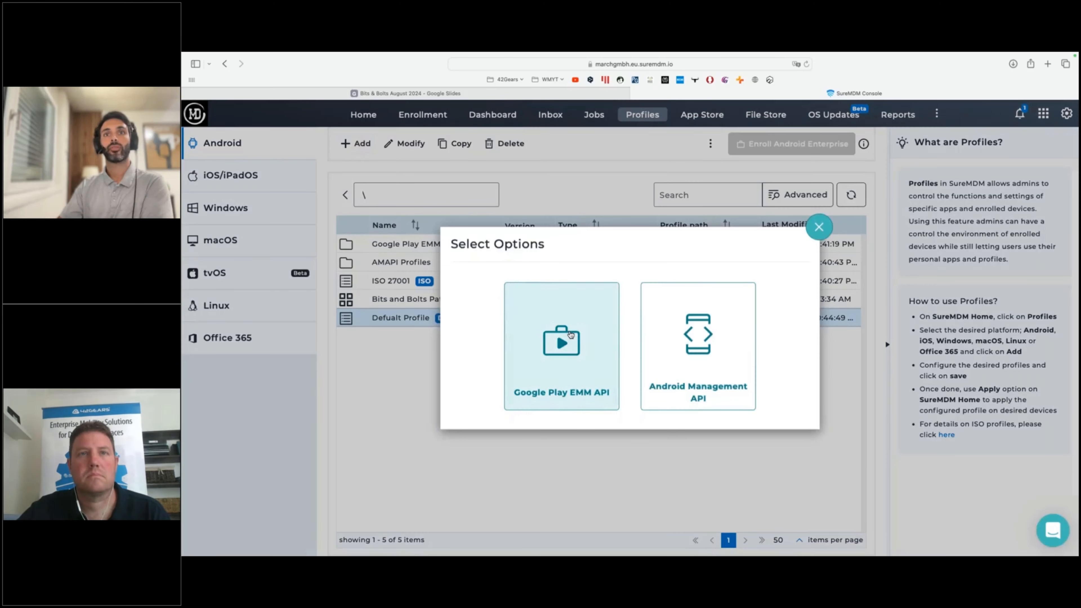
{"action": "left_click", "coordinate": [573, 312]}
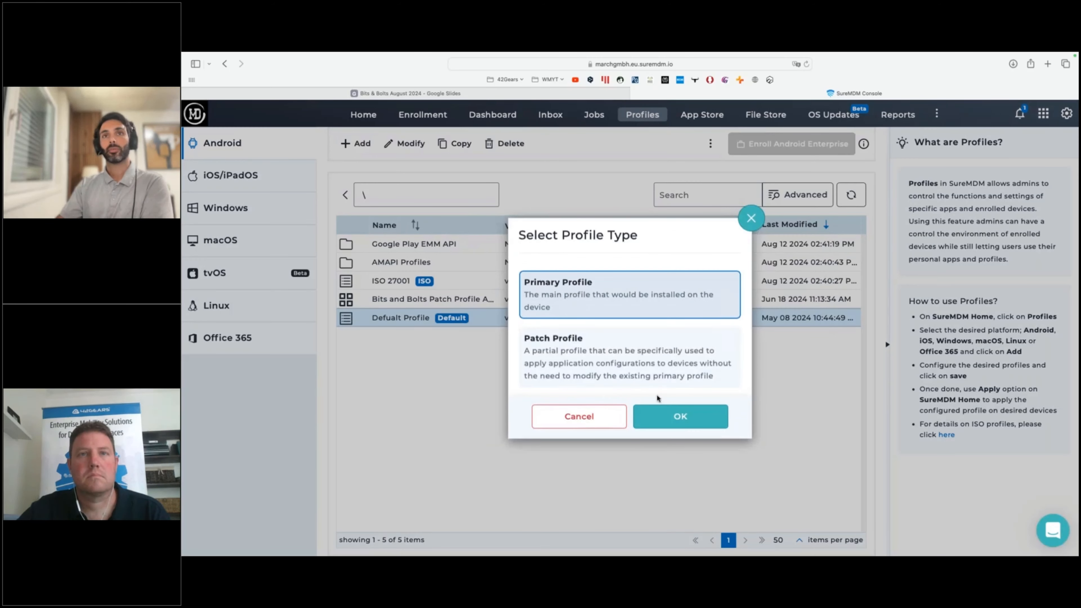
{"action": "left_click", "coordinate": [678, 418]}
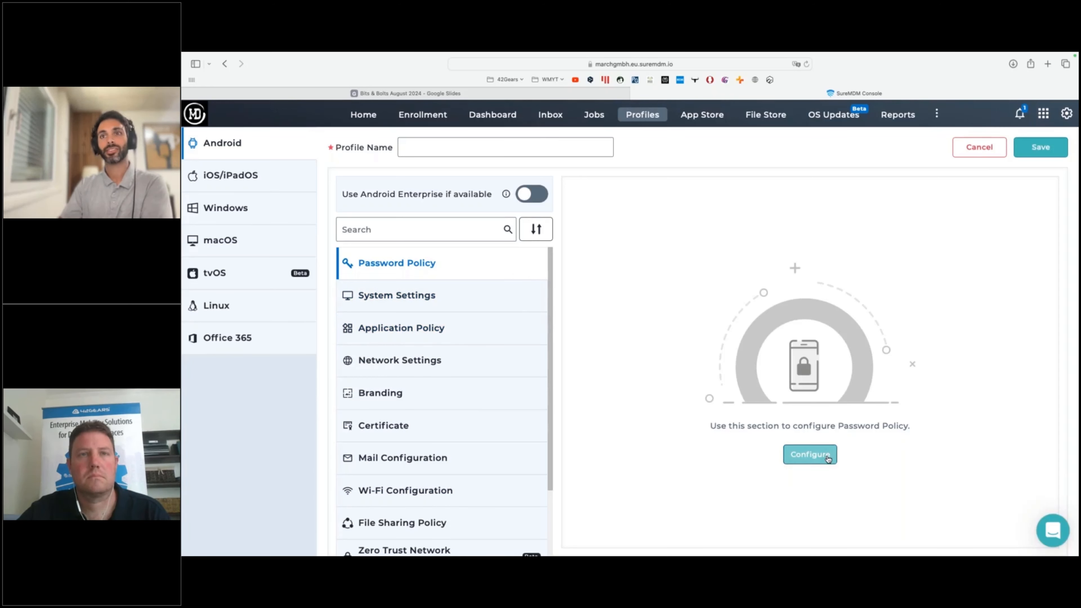
{"action": "left_click", "coordinate": [979, 147]}
Open the ISO 27001 profile for modification and look over its list of policy sections.
{"action": "left_click", "coordinate": [441, 282]}
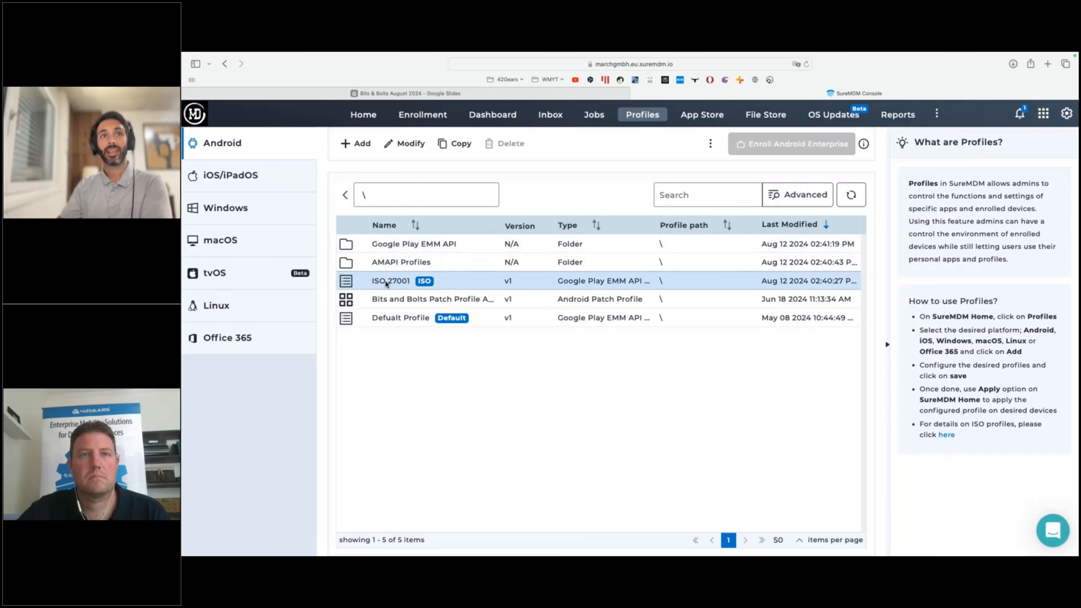
{"action": "left_click", "coordinate": [406, 143]}
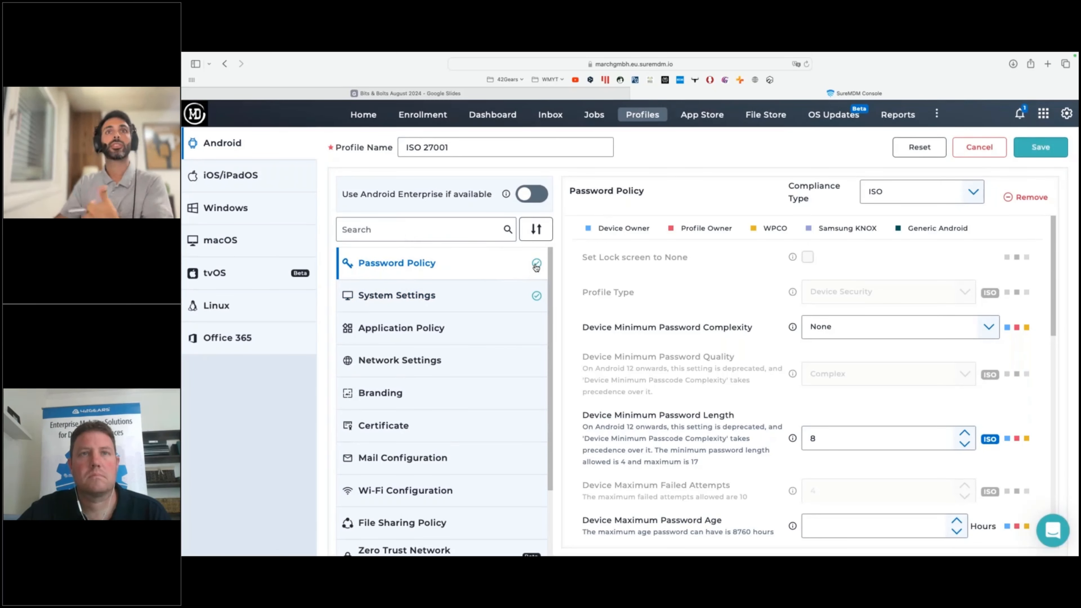
{"action": "scroll", "coordinate": [536, 303], "scroll_direction": "down", "scroll_amount": 3}
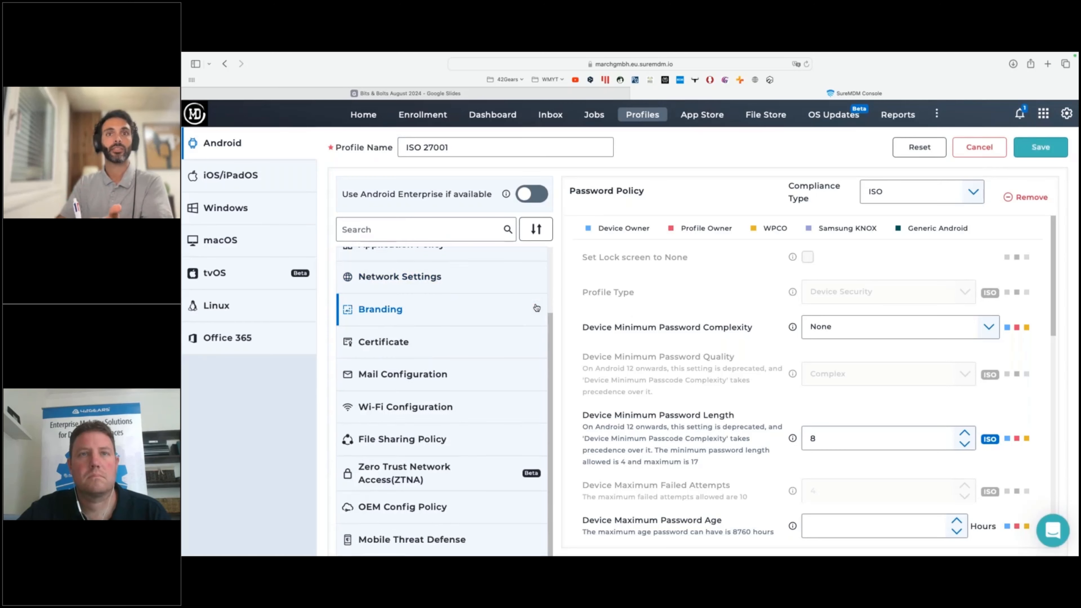
{"action": "scroll", "coordinate": [535, 298], "scroll_direction": "up", "scroll_amount": 4}
{"action": "scroll", "coordinate": [537, 266], "scroll_direction": "up", "scroll_amount": 1}
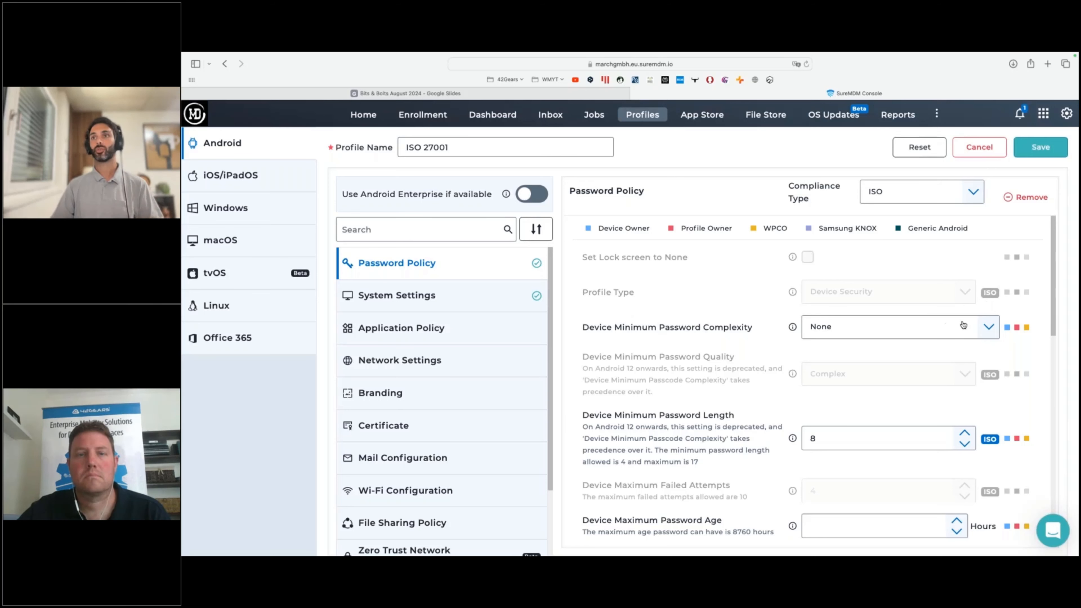
Try a Device Minimum Password Length of 11 in the Password Policy and set it back to 8.
{"action": "scroll", "coordinate": [962, 326], "scroll_direction": "down", "scroll_amount": 1}
{"action": "scroll", "coordinate": [964, 362], "scroll_direction": "down", "scroll_amount": 3}
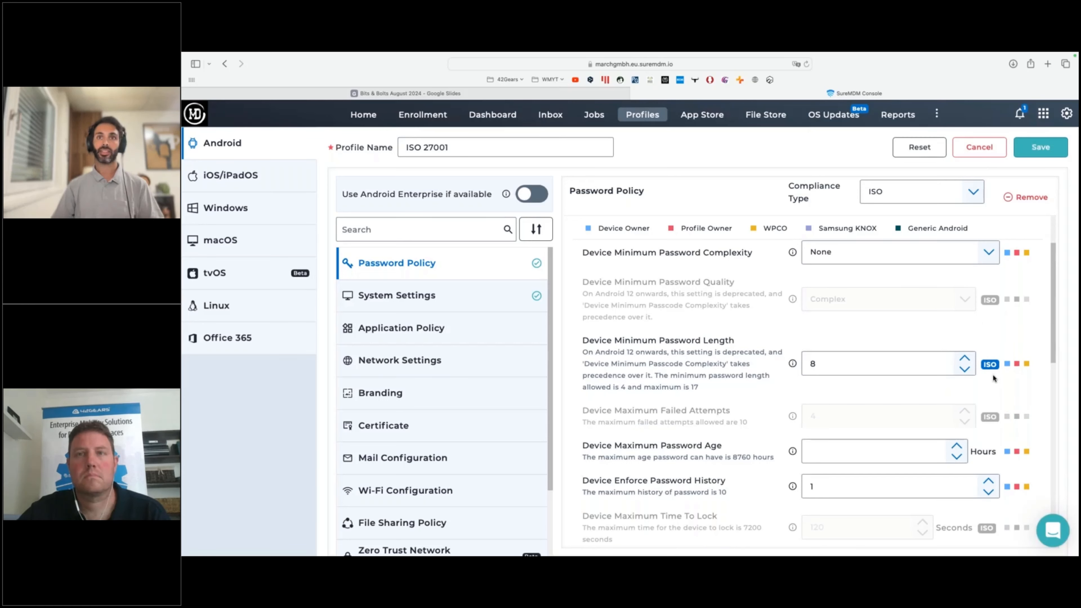
{"action": "left_click", "coordinate": [822, 366]}
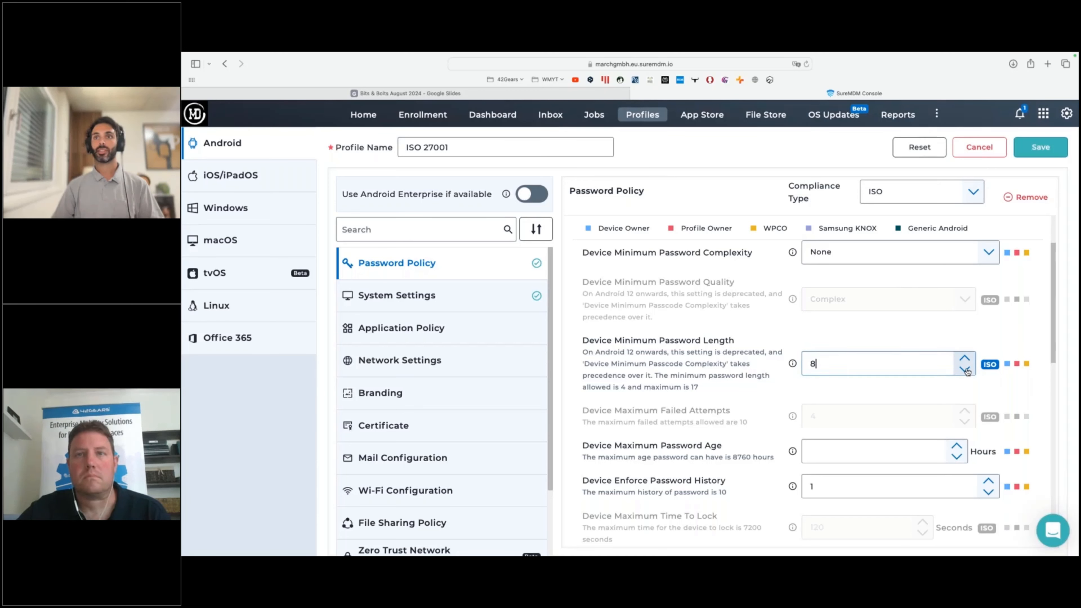
{"action": "key", "text": "Up"}
{"action": "key", "text": "Up"}
{"action": "key", "text": "Up"}
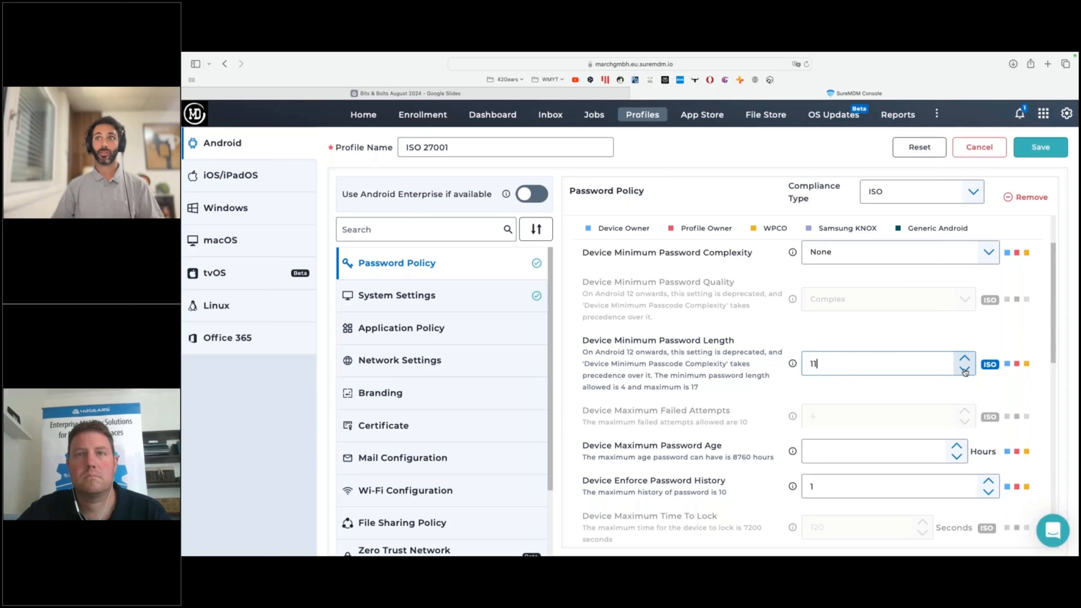
{"action": "left_click", "coordinate": [965, 372]}
{"action": "left_click", "coordinate": [965, 372]}
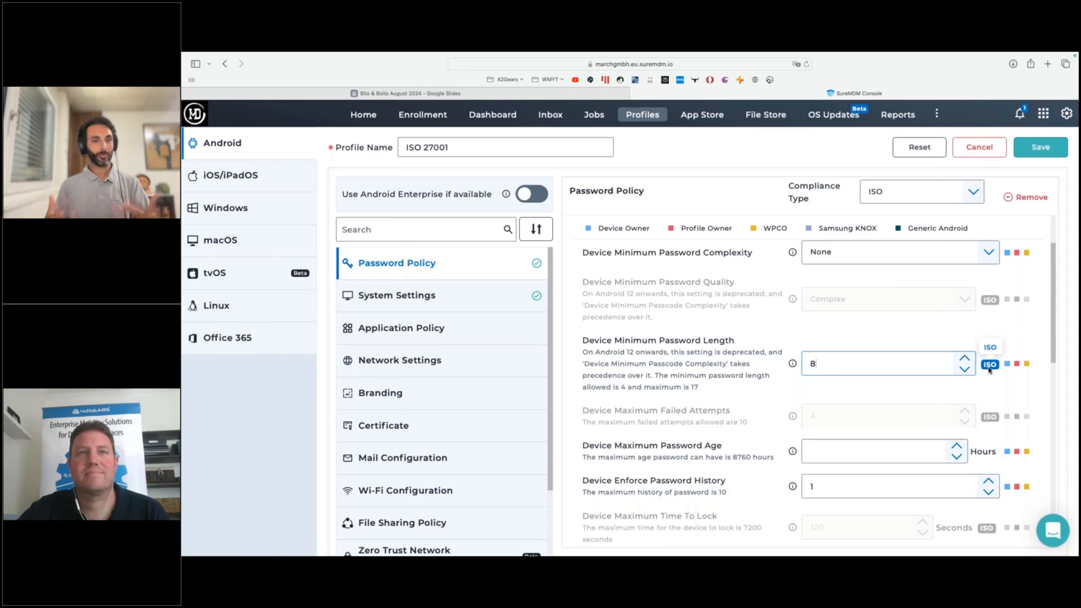
Examine the remaining Password Policy settings for fields locked by ISO compliance, down to the idle time for stronger authentication.
{"action": "scroll", "coordinate": [988, 369], "scroll_direction": "down", "scroll_amount": 5}
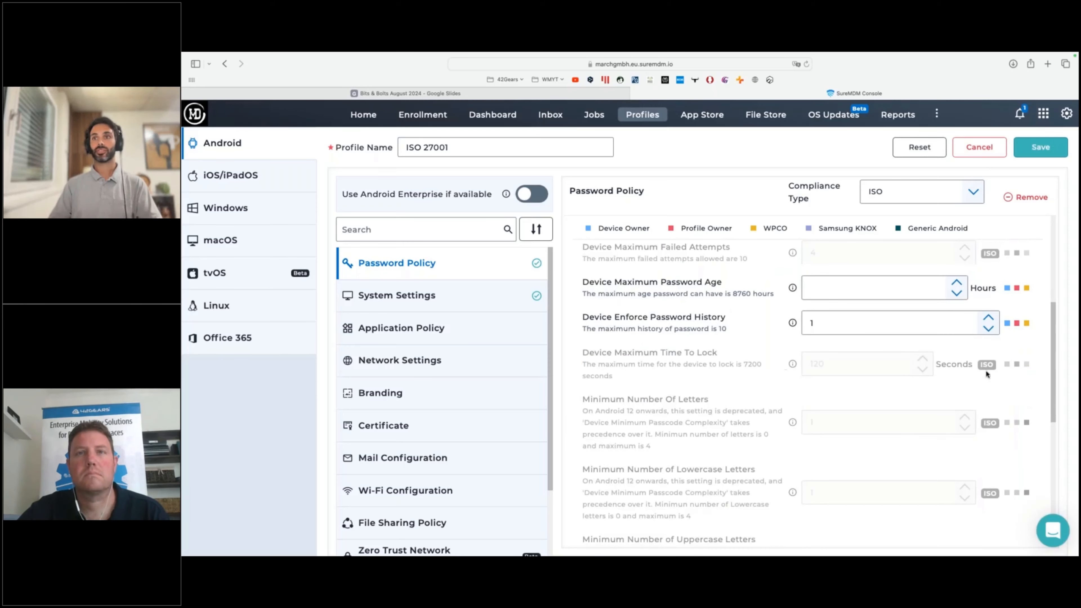
{"action": "scroll", "coordinate": [998, 393], "scroll_direction": "down", "scroll_amount": 2}
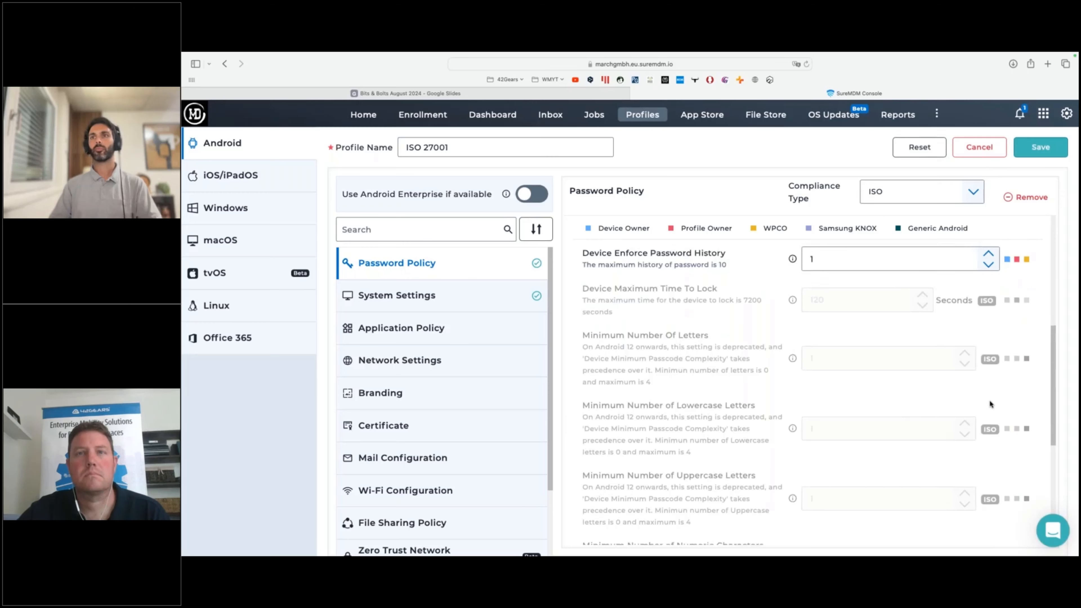
{"action": "scroll", "coordinate": [989, 400], "scroll_direction": "down", "scroll_amount": 6}
{"action": "scroll", "coordinate": [982, 374], "scroll_direction": "down", "scroll_amount": 2}
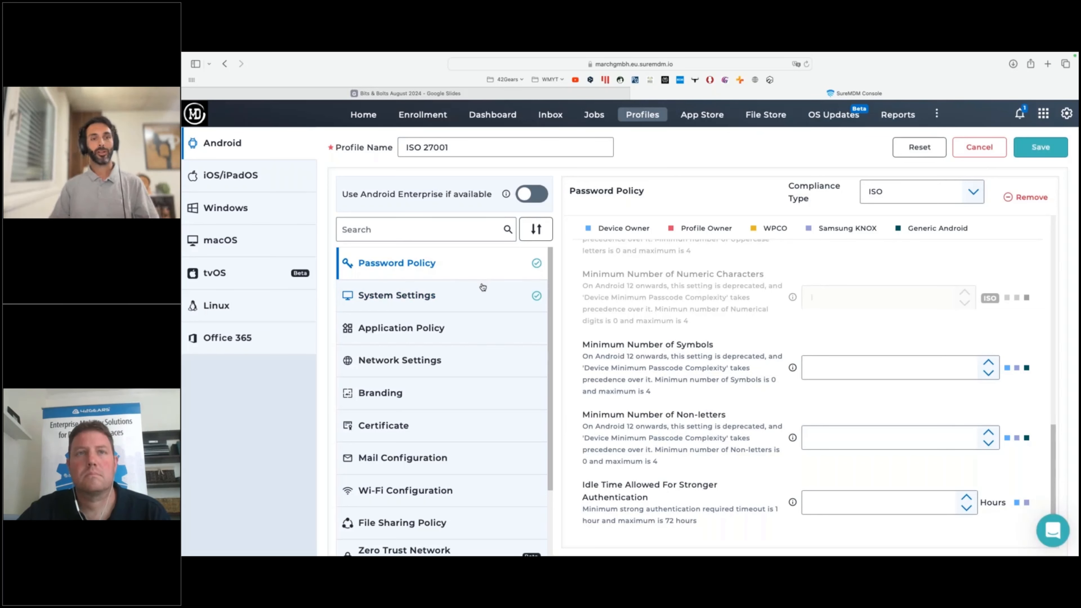
{"action": "left_click", "coordinate": [485, 296]}
{"action": "left_click", "coordinate": [471, 267]}
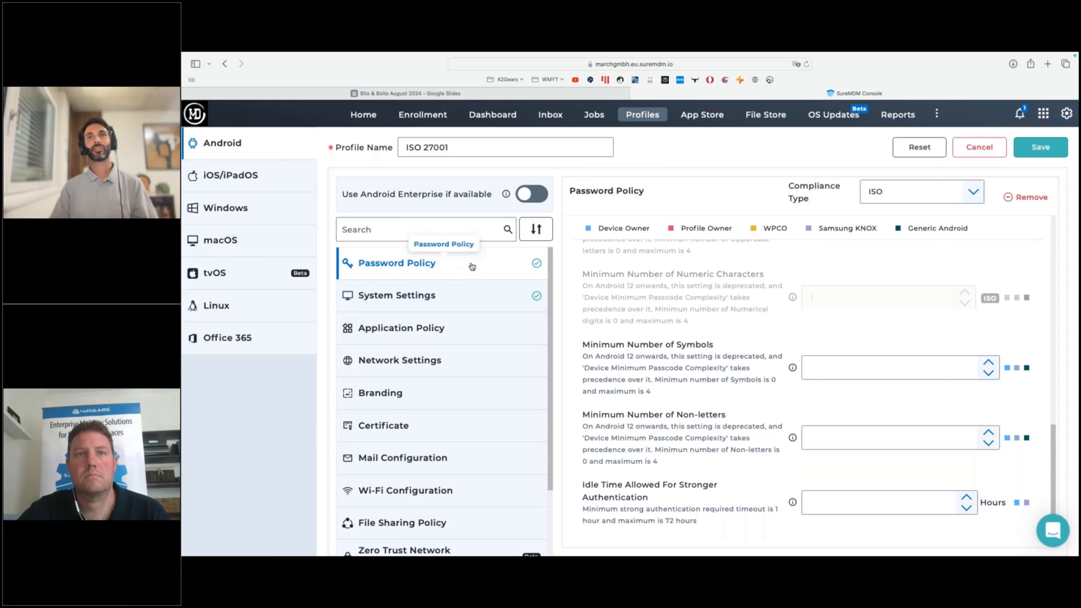
Open the profile's System Settings and examine which Device Functionality options are controlled by ISO compliance.
{"action": "left_click", "coordinate": [430, 295]}
{"action": "left_click", "coordinate": [667, 257]}
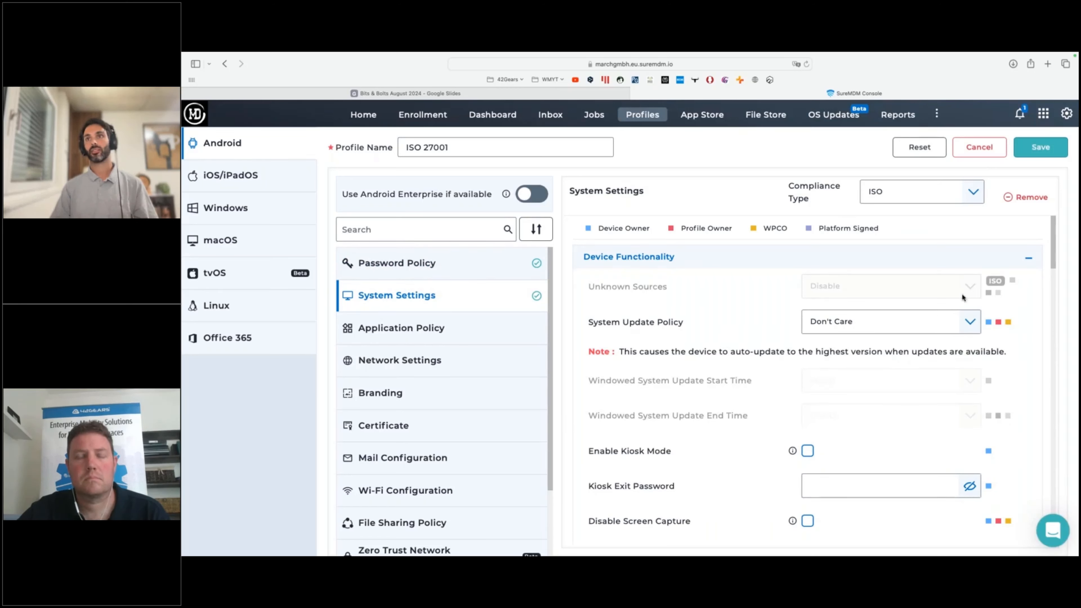
{"action": "scroll", "coordinate": [993, 284], "scroll_direction": "down", "scroll_amount": 10}
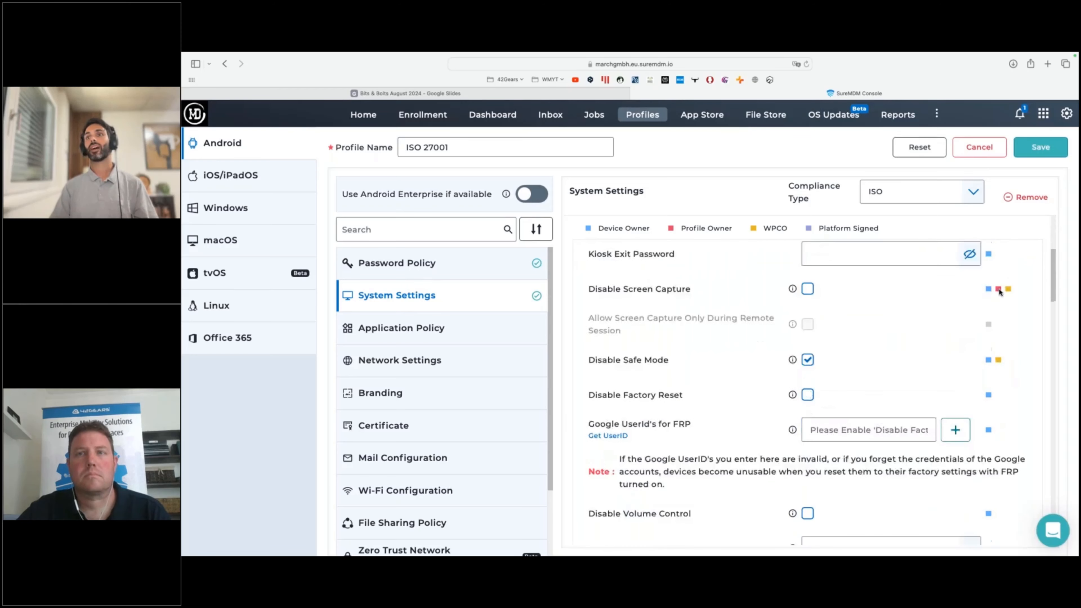
{"action": "scroll", "coordinate": [1000, 294], "scroll_direction": "down", "scroll_amount": 15}
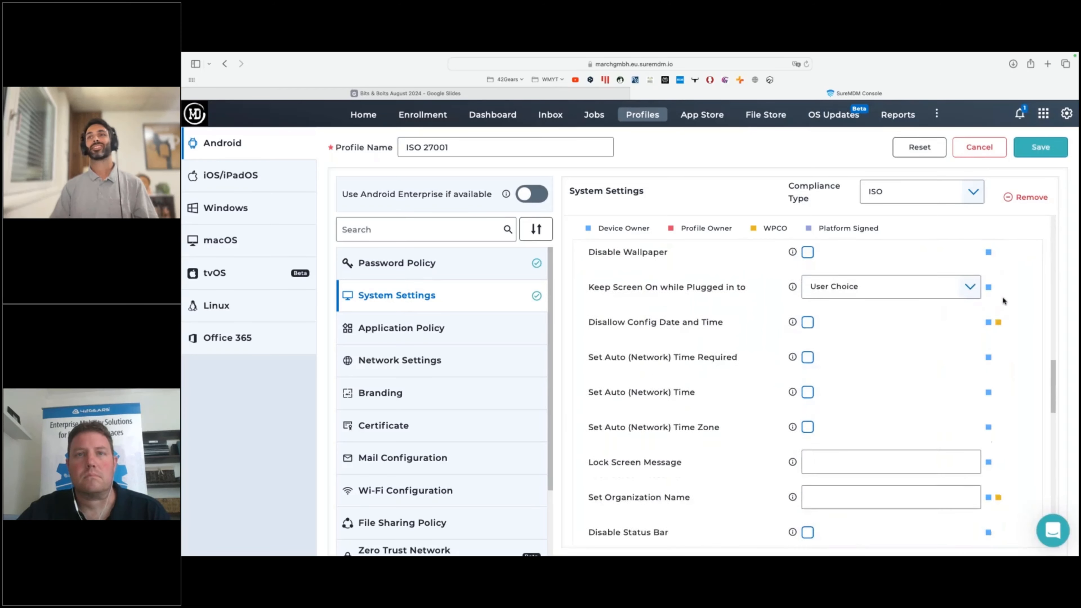
{"action": "scroll", "coordinate": [1003, 302], "scroll_direction": "down", "scroll_amount": 15}
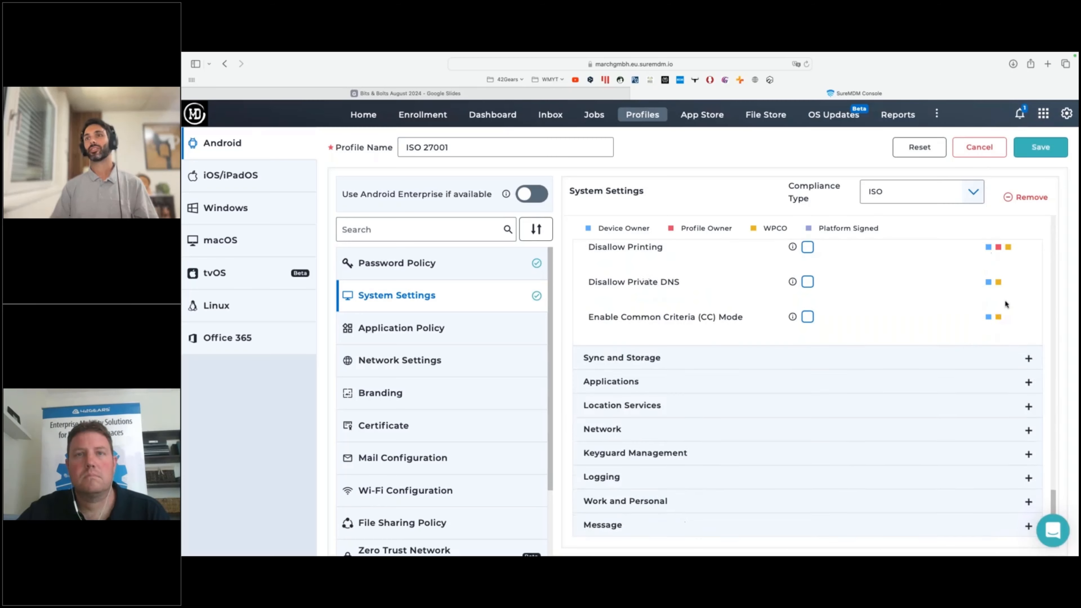
Expand the Sync and Storage and Applications groups and examine their restrictions for ISO-controlled options.
{"action": "left_click", "coordinate": [958, 358]}
{"action": "scroll", "coordinate": [979, 353], "scroll_direction": "down", "scroll_amount": 5}
{"action": "scroll", "coordinate": [976, 394], "scroll_direction": "up", "scroll_amount": 1}
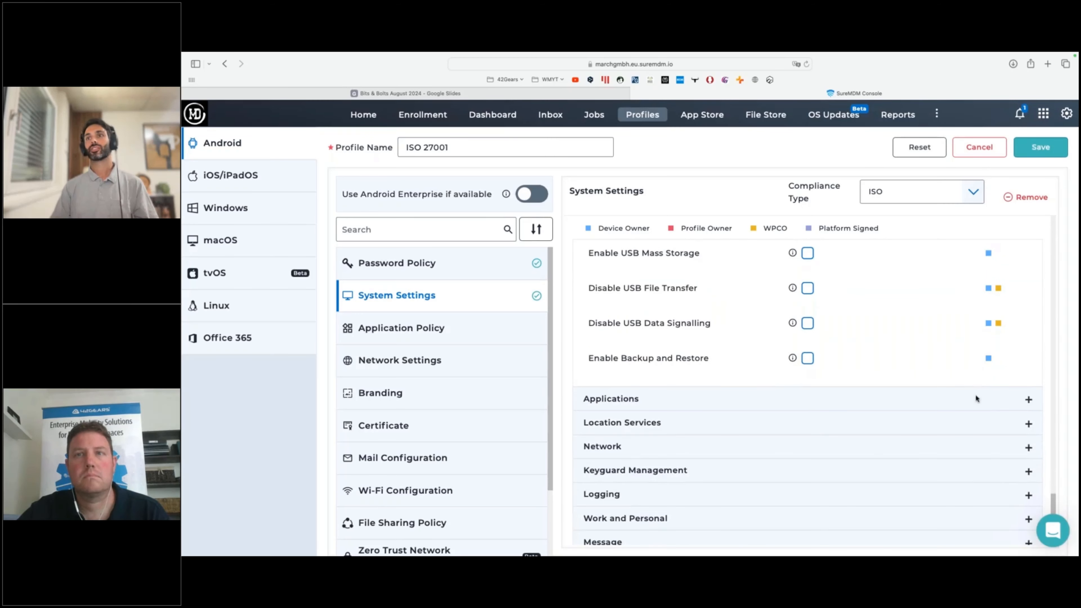
{"action": "left_click", "coordinate": [1012, 400]}
{"action": "scroll", "coordinate": [1017, 405], "scroll_direction": "down", "scroll_amount": 3}
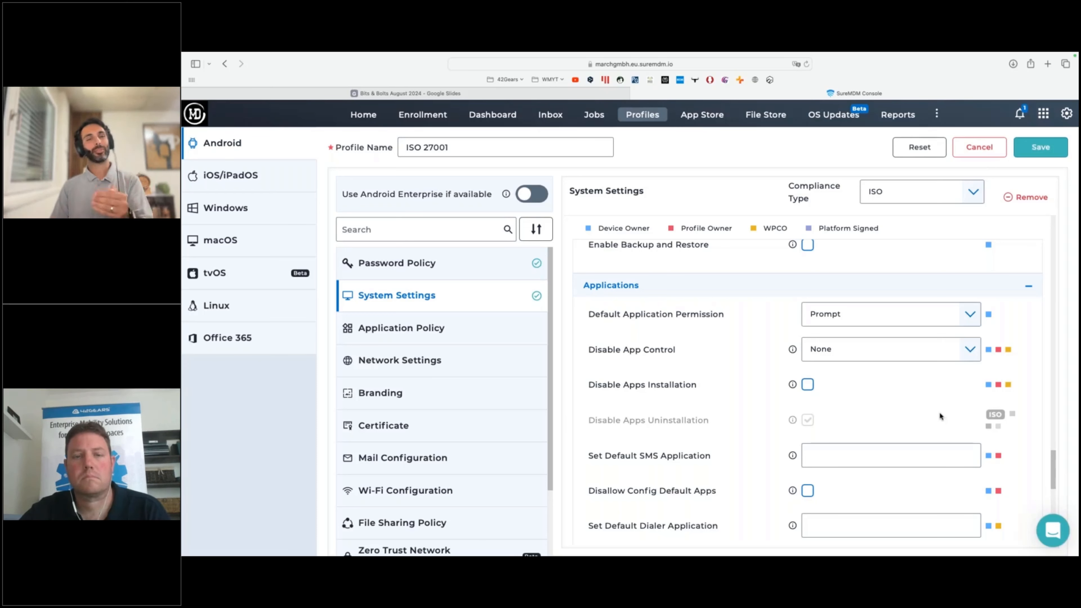
{"action": "scroll", "coordinate": [940, 408], "scroll_direction": "down", "scroll_amount": 2}
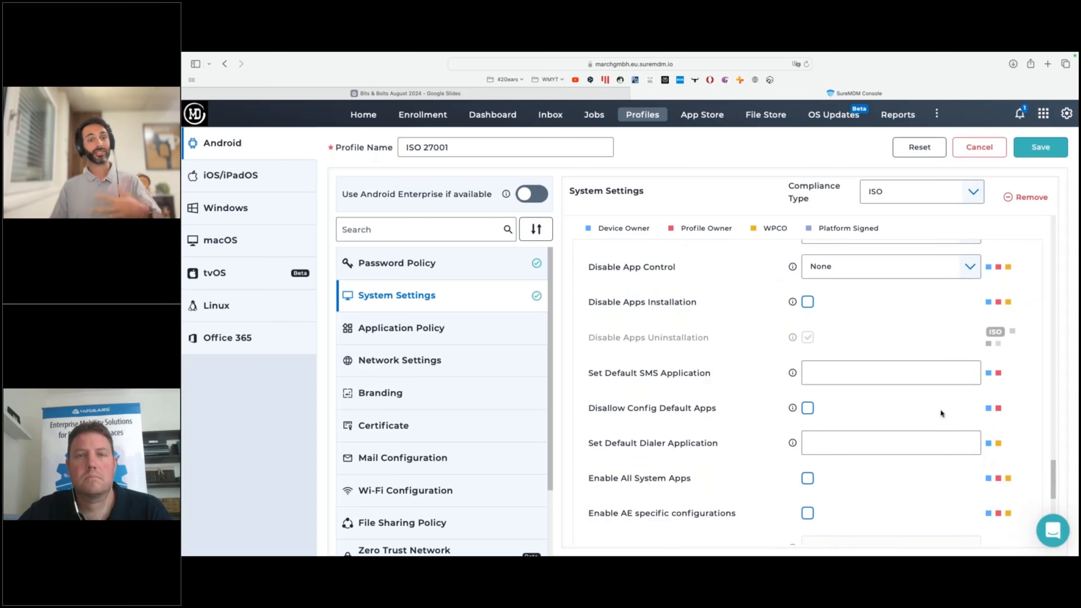
{"action": "scroll", "coordinate": [939, 408], "scroll_direction": "down", "scroll_amount": 5}
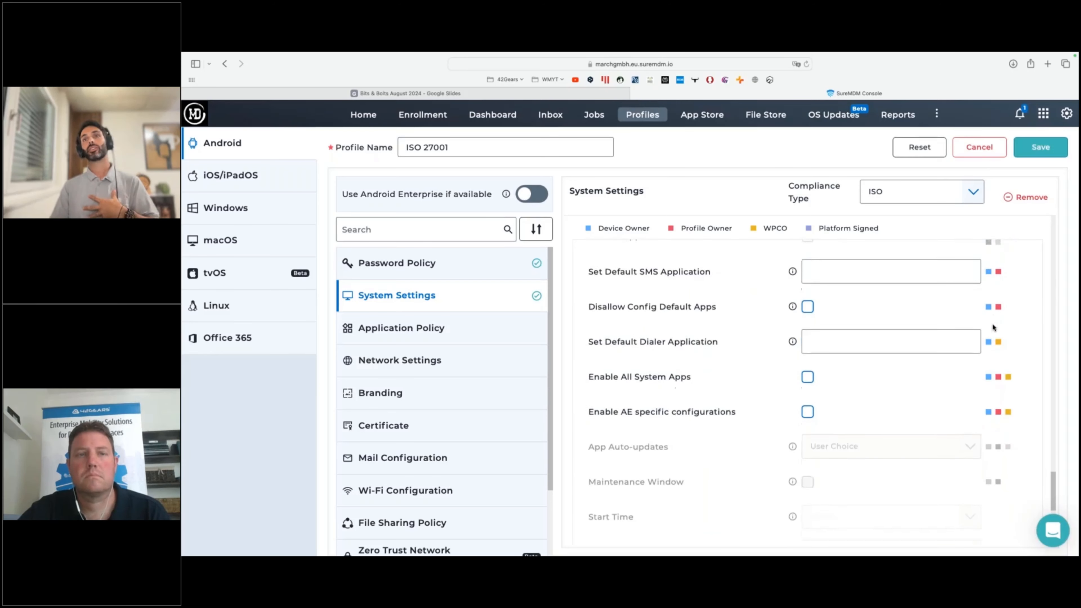
{"action": "scroll", "coordinate": [979, 319], "scroll_direction": "down", "scroll_amount": 3}
Expand and examine the Location Services, Network and Keyguard Management groups, keeping the ISO 27001 profile open for editing.
{"action": "left_click", "coordinate": [945, 443]}
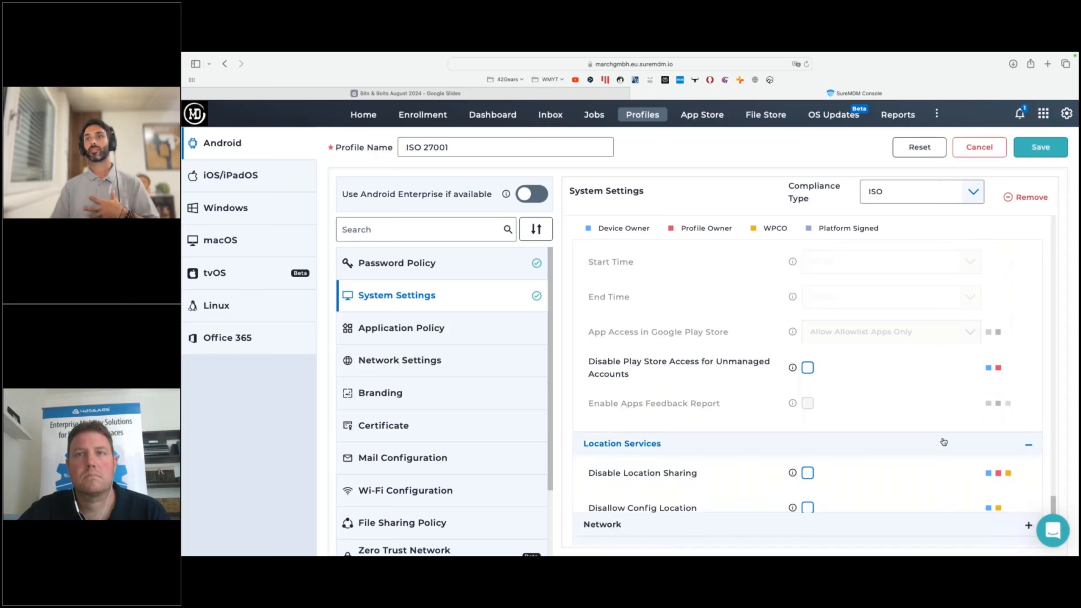
{"action": "scroll", "coordinate": [943, 443], "scroll_direction": "down", "scroll_amount": 3}
{"action": "left_click", "coordinate": [941, 441]}
{"action": "scroll", "coordinate": [946, 472], "scroll_direction": "down", "scroll_amount": 7}
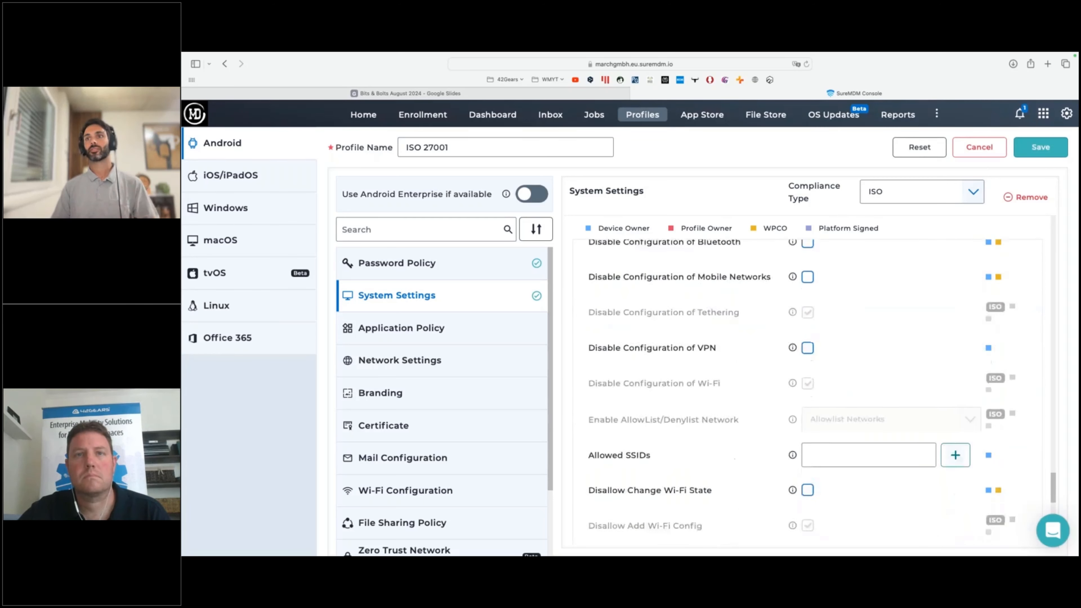
{"action": "scroll", "coordinate": [935, 482], "scroll_direction": "down", "scroll_amount": 9}
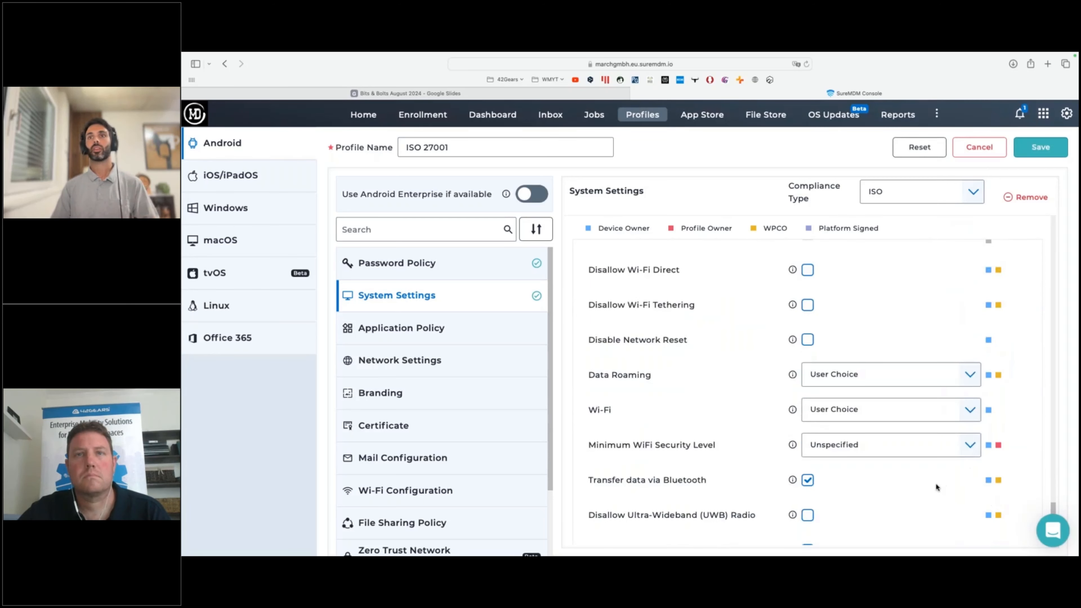
{"action": "left_click", "coordinate": [926, 455]}
{"action": "scroll", "coordinate": [936, 430], "scroll_direction": "down", "scroll_amount": 9}
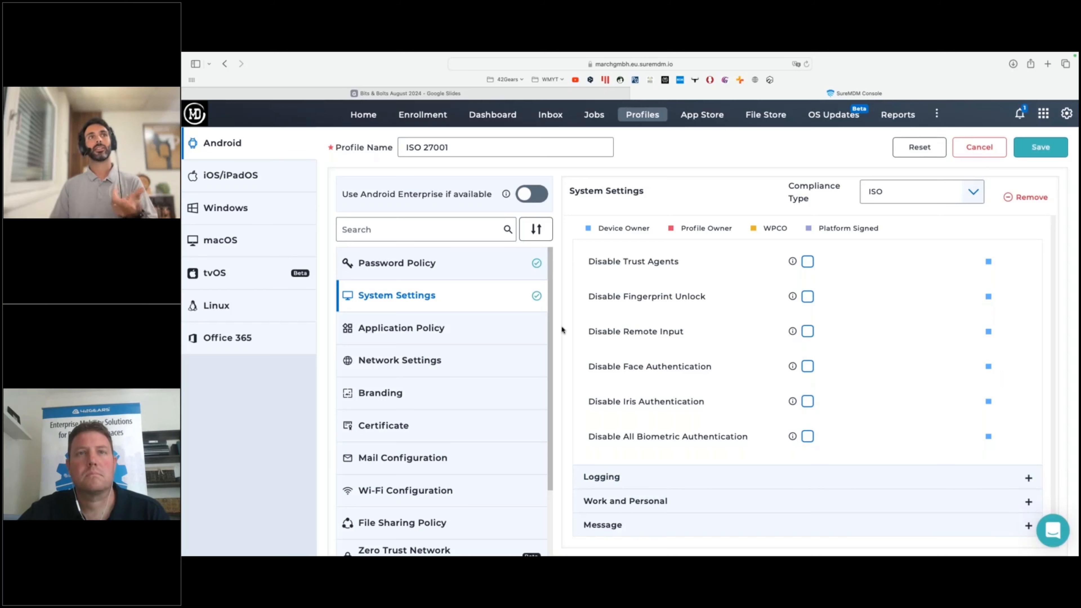
{"action": "left_click", "coordinate": [978, 147]}
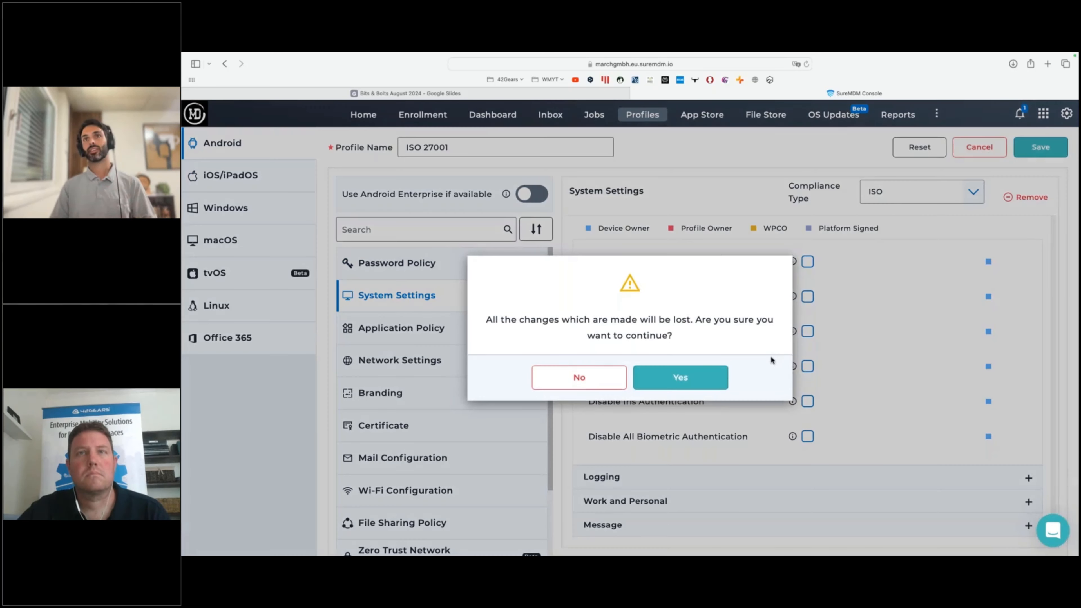
{"action": "left_click", "coordinate": [603, 375]}
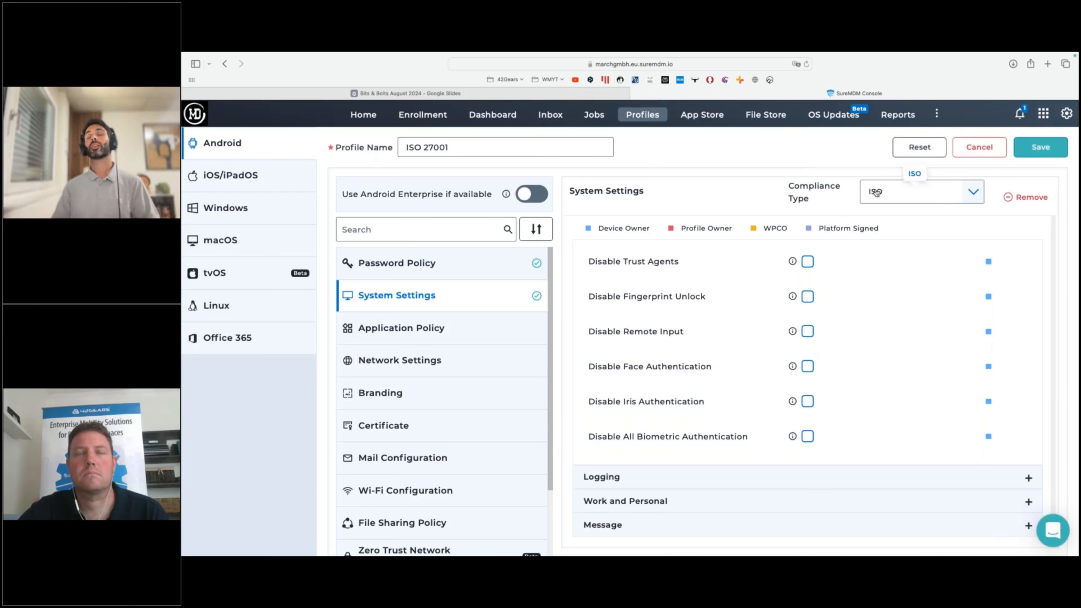
Check the available Compliance Type options in System Settings, and exit the ISO 27001 profile, discarding any changes.
{"action": "triple_click", "coordinate": [798, 191]}
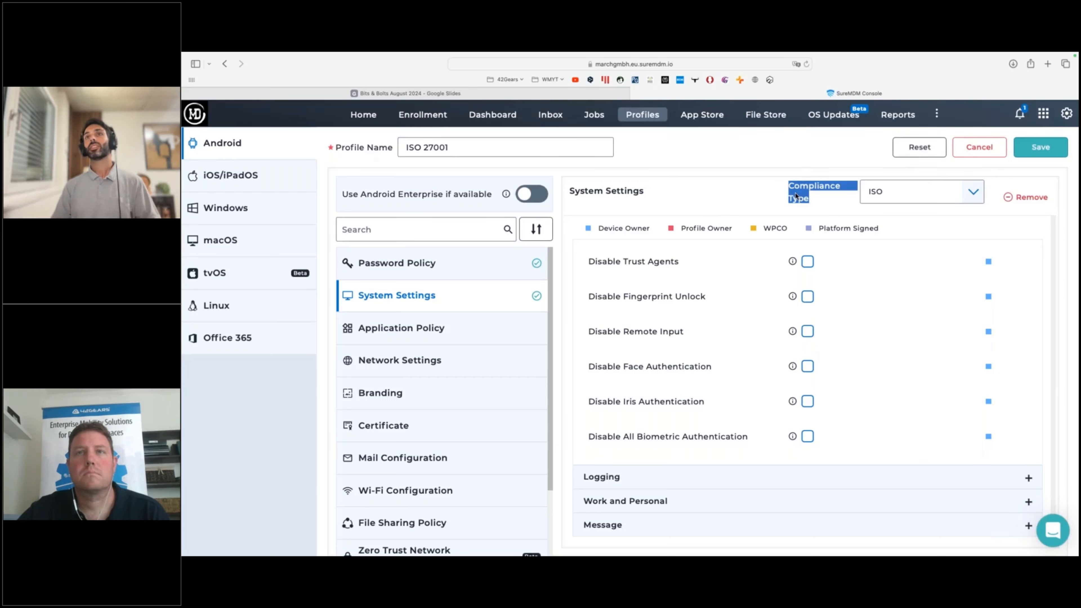
{"action": "left_click", "coordinate": [824, 198]}
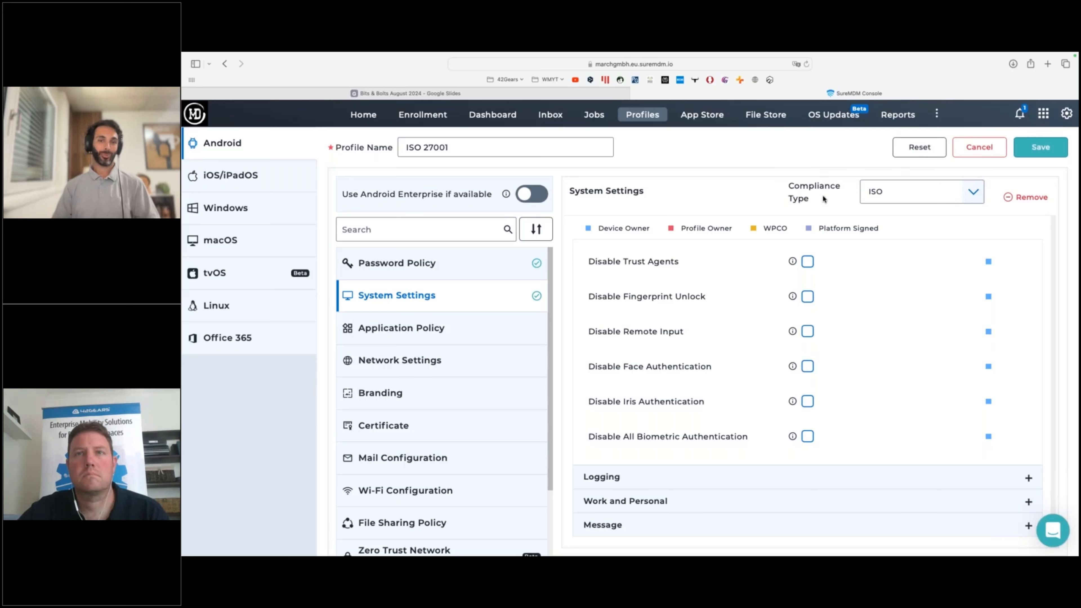
{"action": "left_click", "coordinate": [954, 191]}
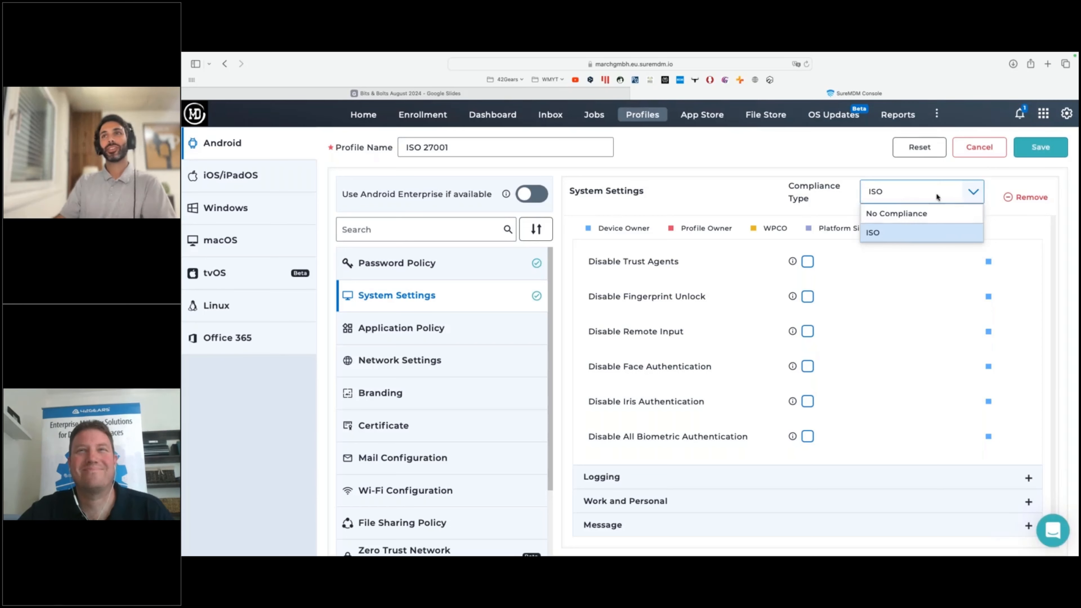
{"action": "left_click", "coordinate": [999, 153]}
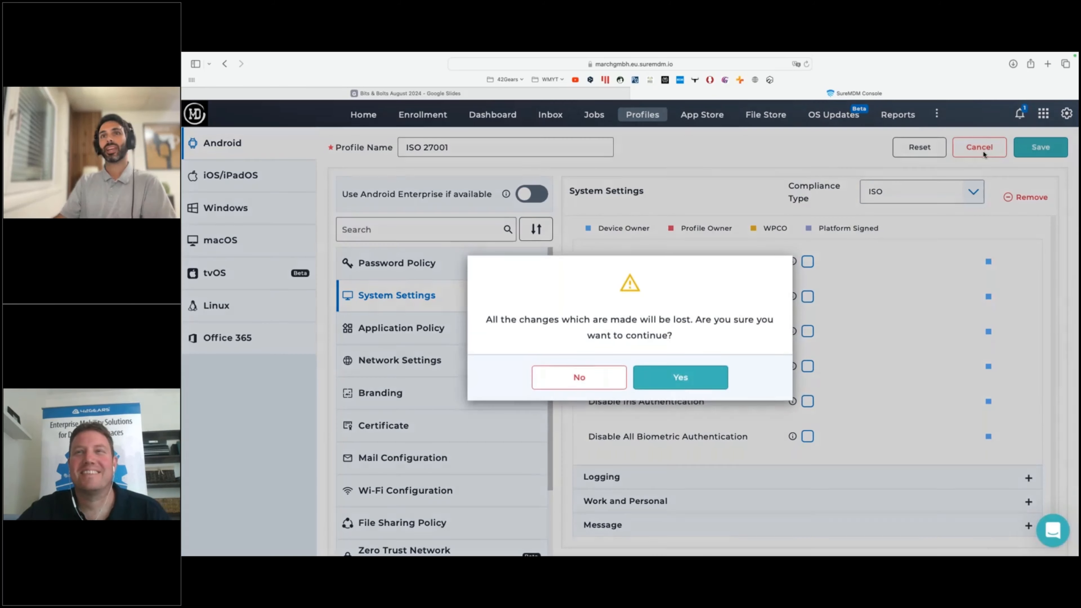
{"action": "left_click", "coordinate": [703, 382]}
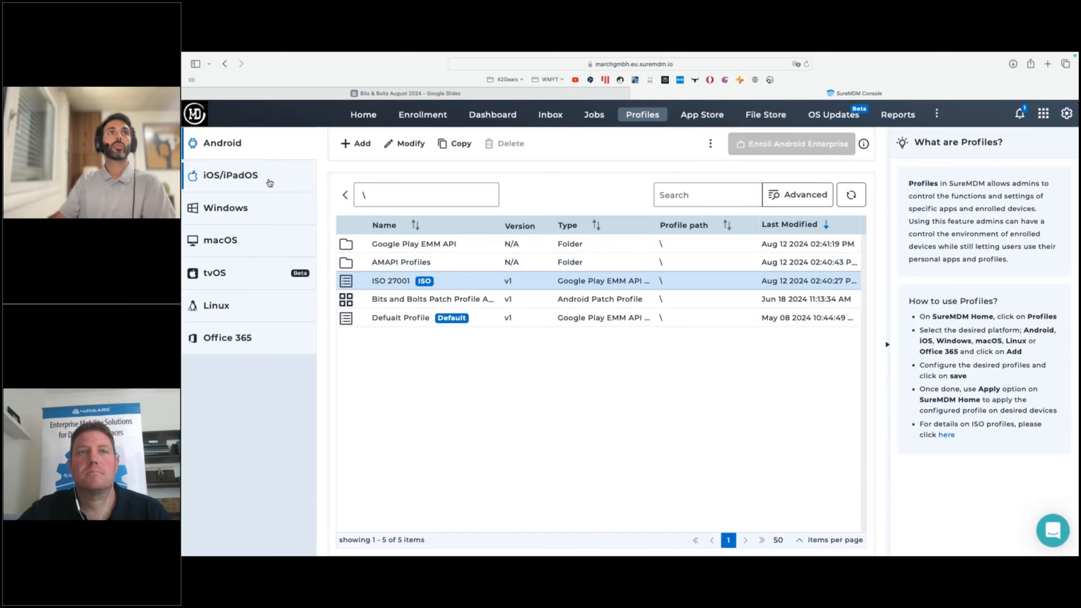
Browse the profile lists for the iOS/iPadOS, Windows and macOS platforms in turn.
{"action": "left_click", "coordinate": [270, 183]}
{"action": "left_click", "coordinate": [266, 208]}
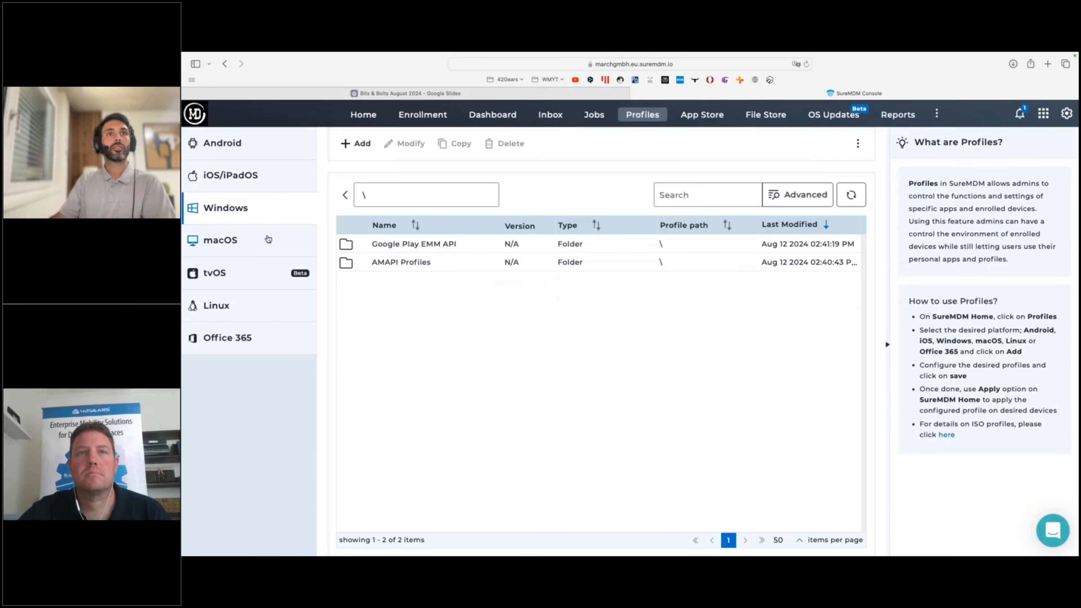
{"action": "left_click", "coordinate": [267, 240]}
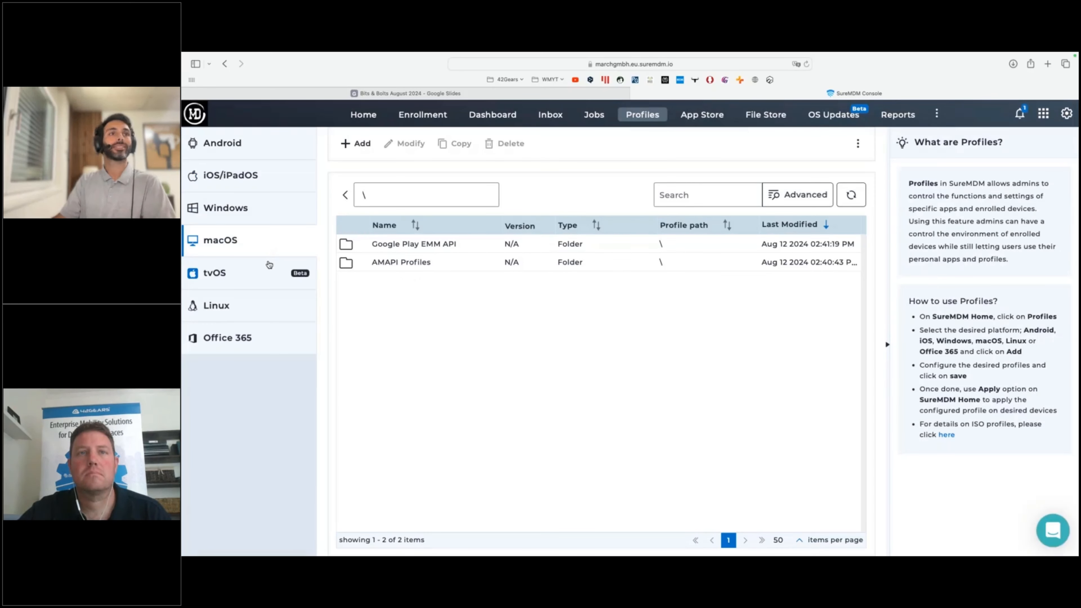
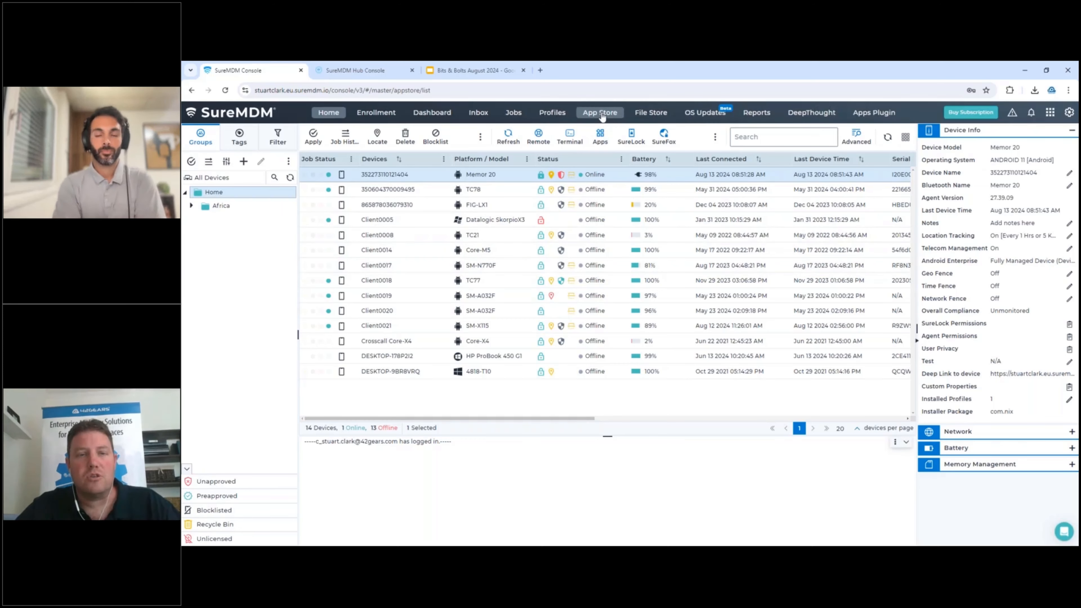
Open the Third Party Apps repository for adding a new Windows app to the App Store, and search it for "dropbox".
{"action": "left_click", "coordinate": [601, 113]}
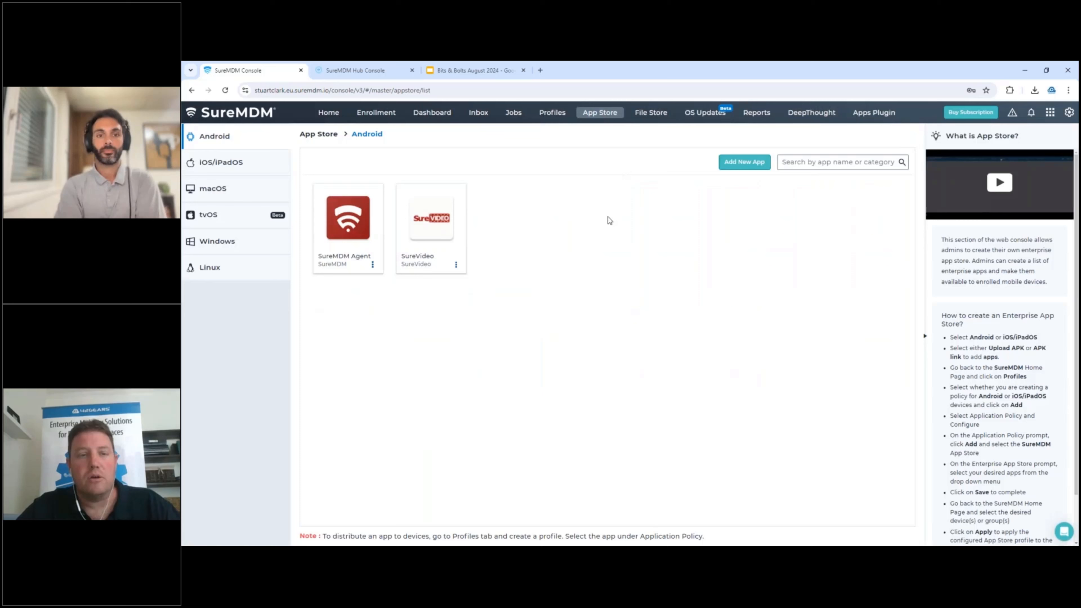
{"action": "left_click", "coordinate": [215, 241]}
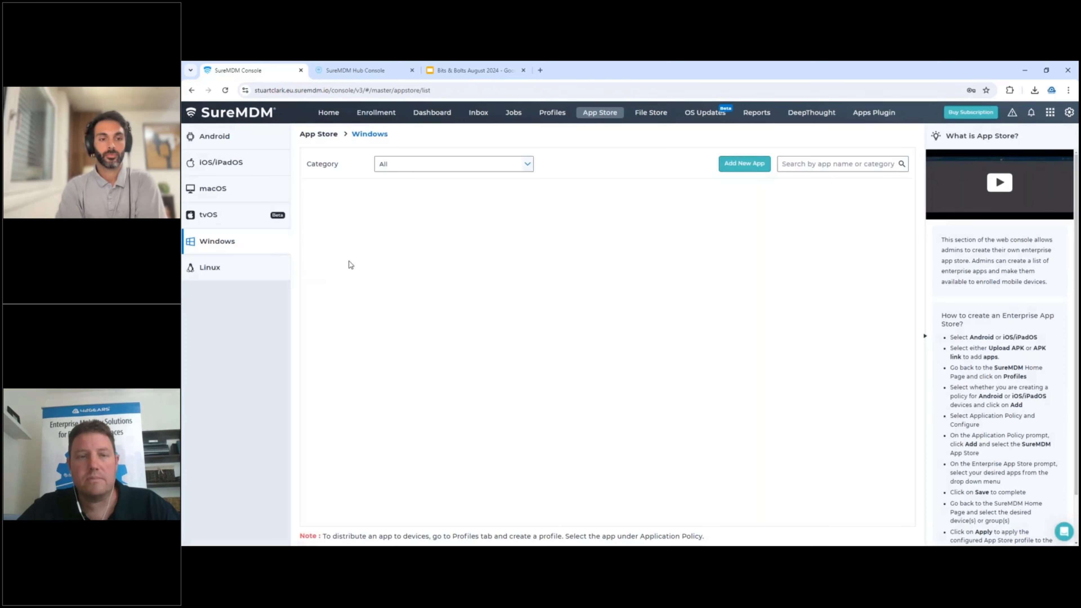
{"action": "left_click", "coordinate": [744, 168]}
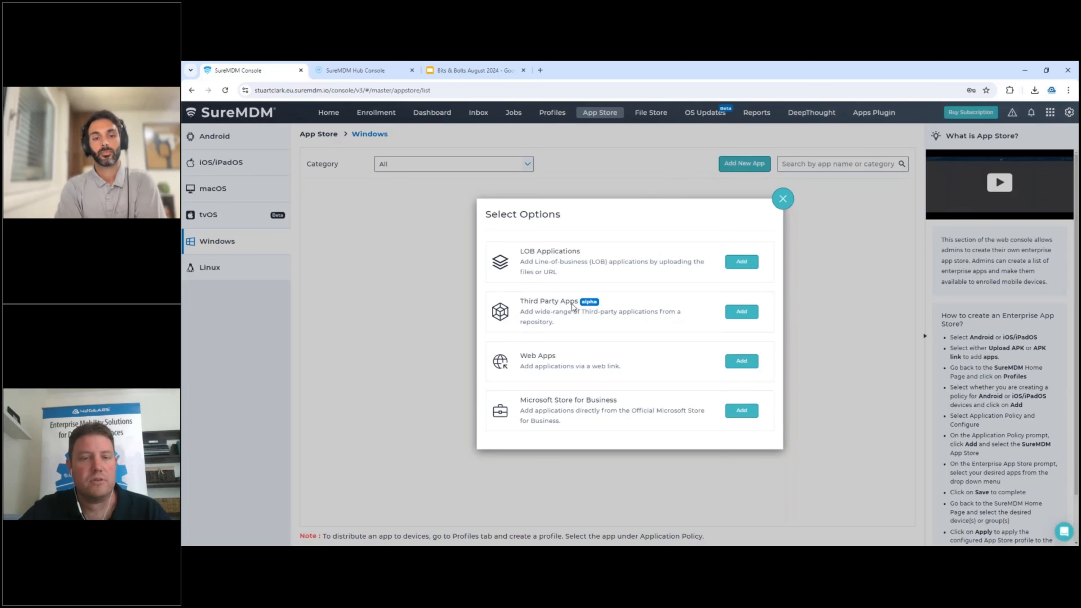
{"action": "left_click", "coordinate": [737, 315]}
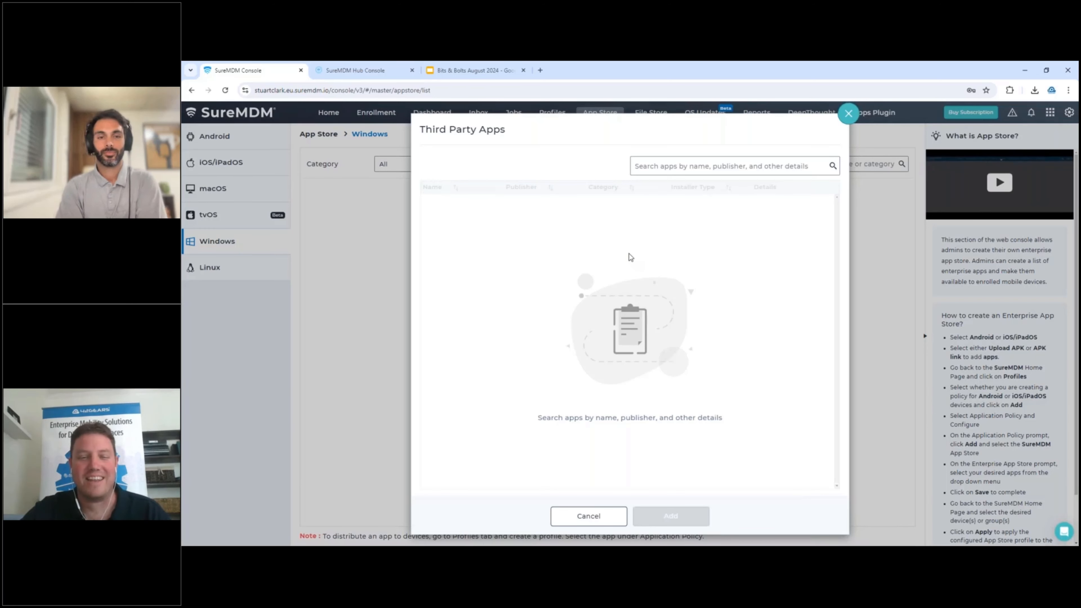
{"action": "left_click", "coordinate": [663, 166]}
{"action": "type", "text": "dropbox"}
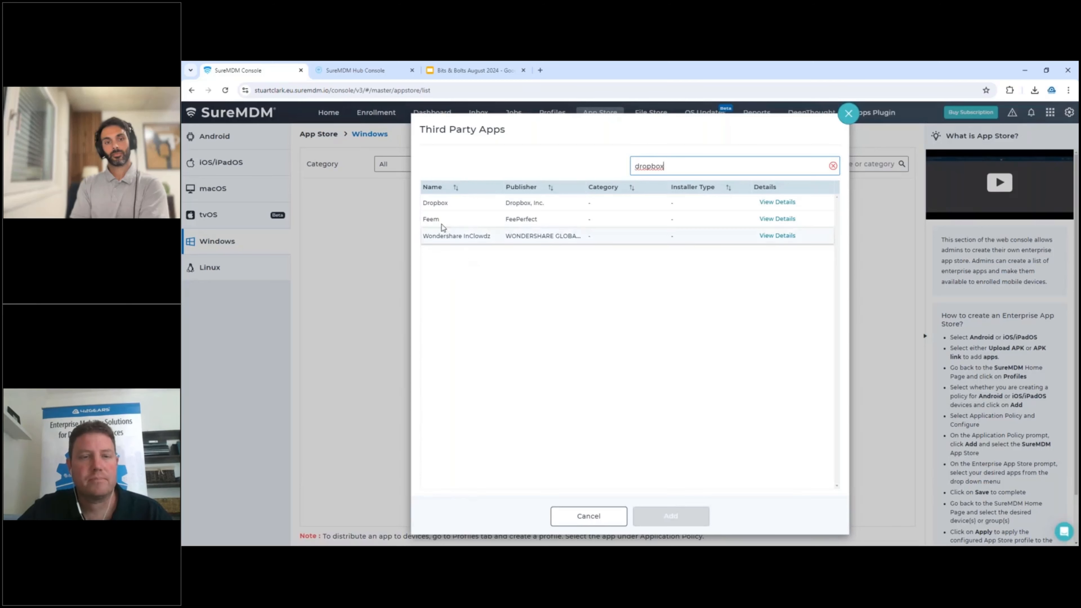
Add Dropbox to the Windows App Store, accepting the third-party licence acknowledgment, and check the options available for the added app.
{"action": "left_click", "coordinate": [435, 206]}
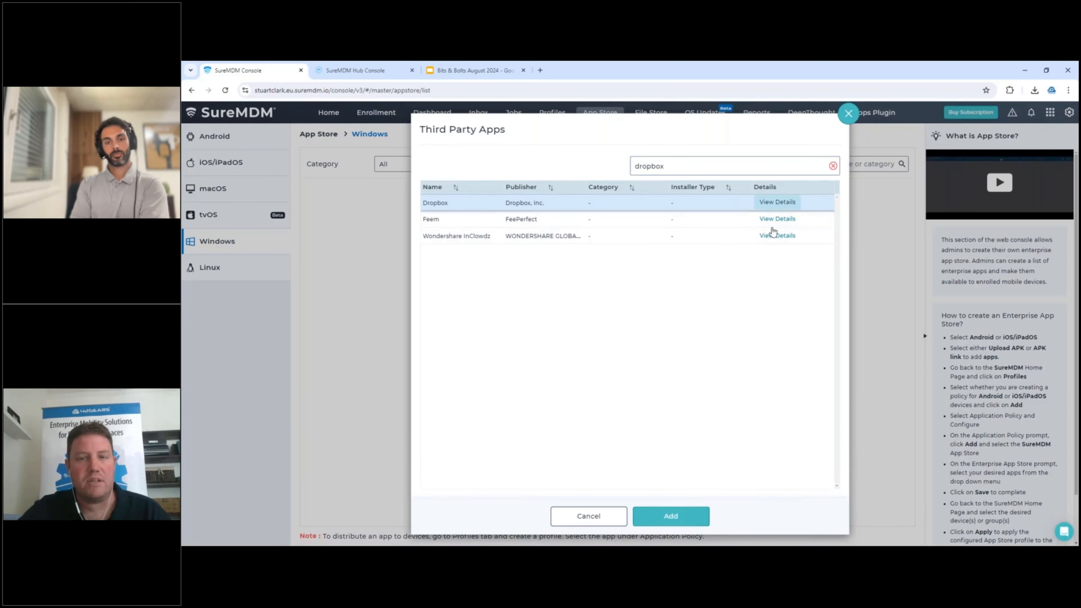
{"action": "left_click", "coordinate": [688, 514]}
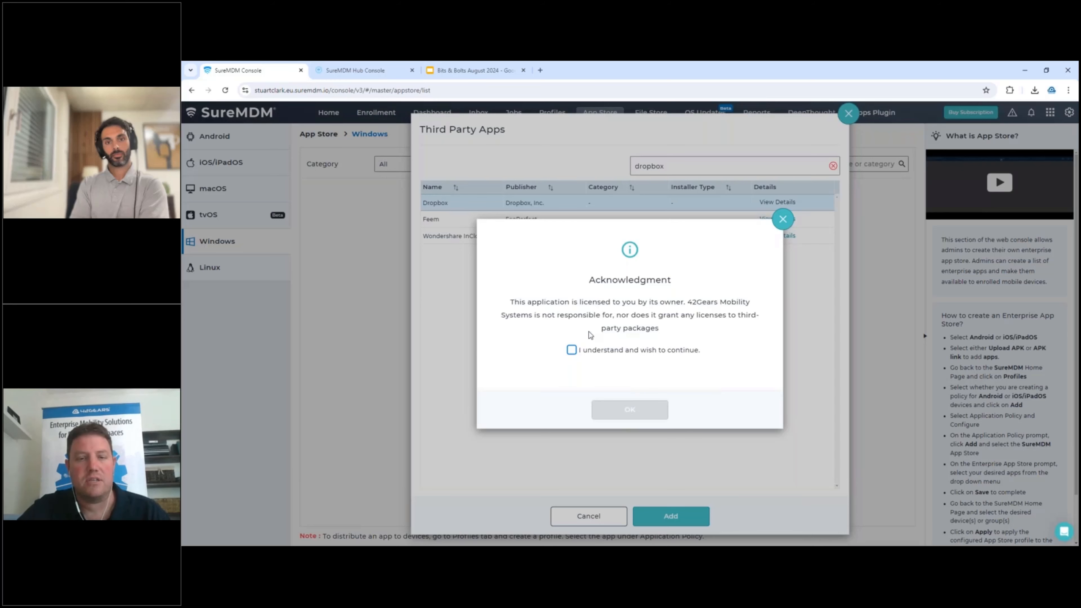
{"action": "left_click", "coordinate": [571, 349]}
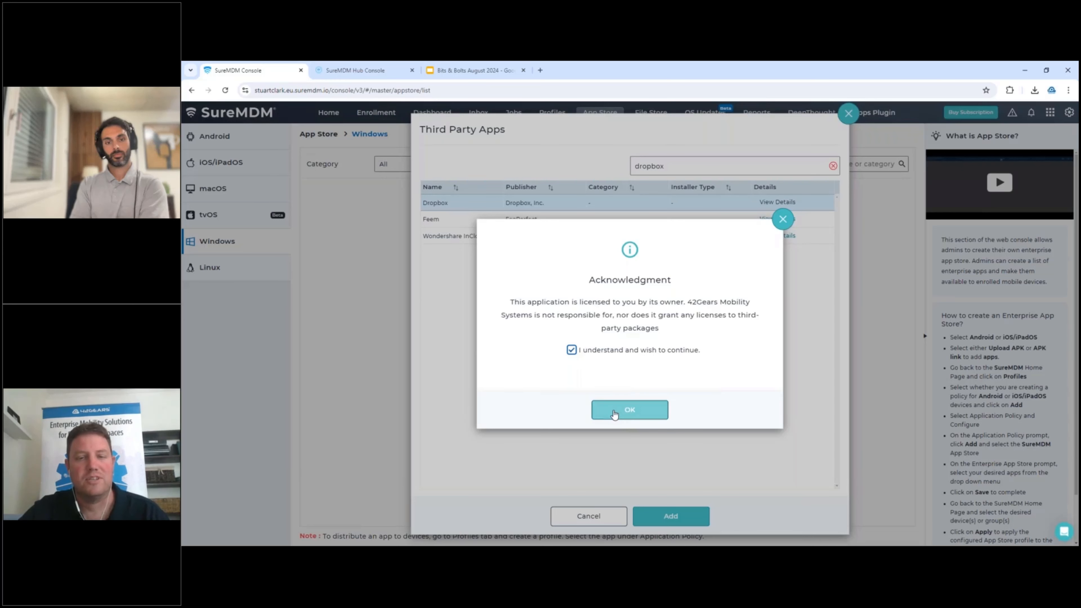
{"action": "left_click", "coordinate": [614, 412]}
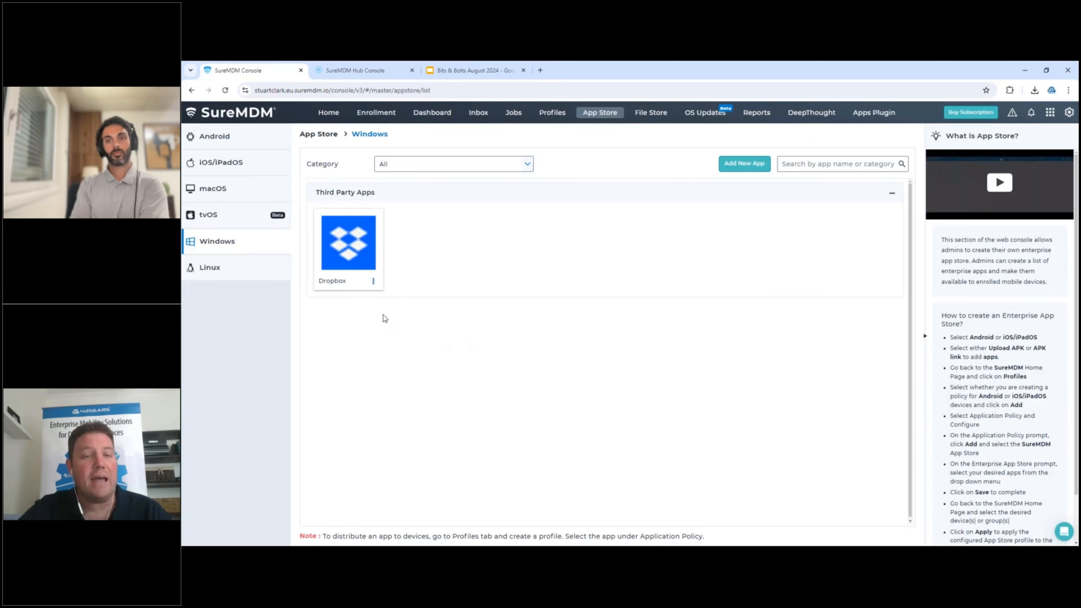
{"action": "left_click", "coordinate": [373, 281]}
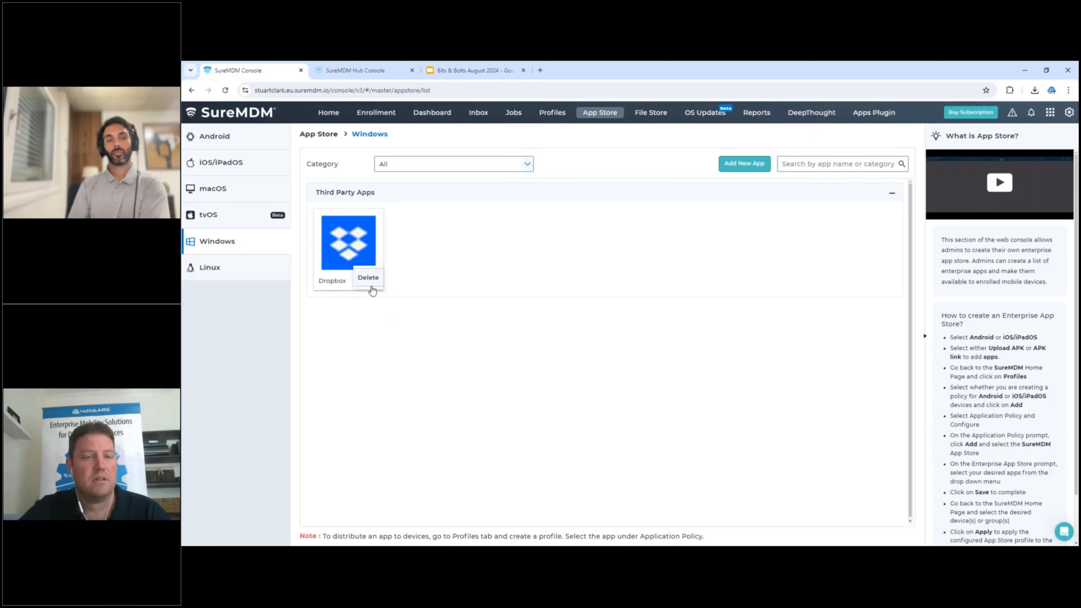
{"action": "left_click", "coordinate": [394, 354]}
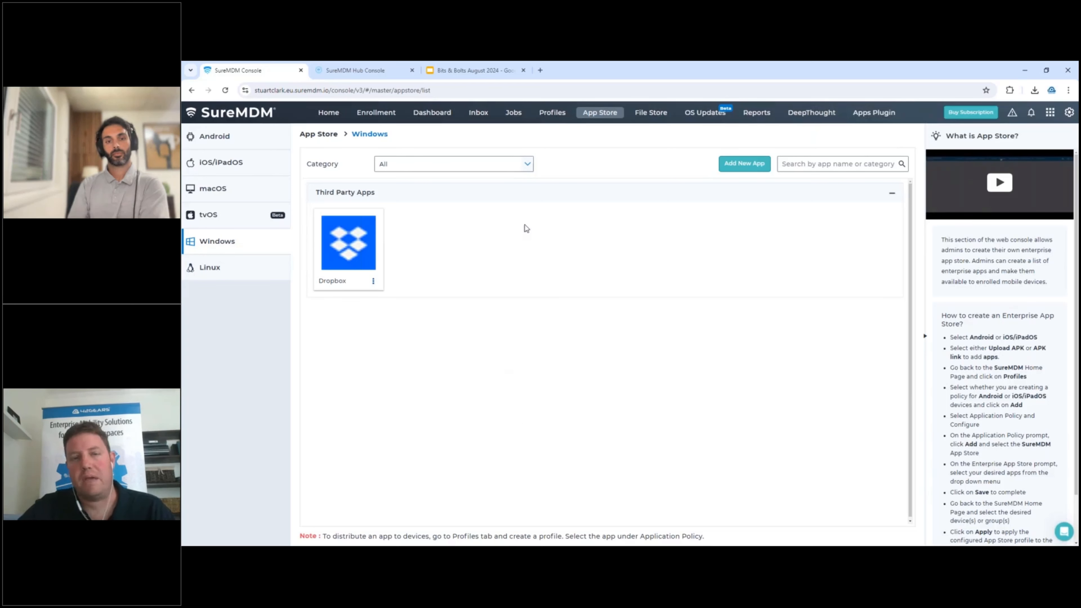
Start a new Windows profile and configure its Application Policy section.
{"action": "left_click", "coordinate": [553, 115]}
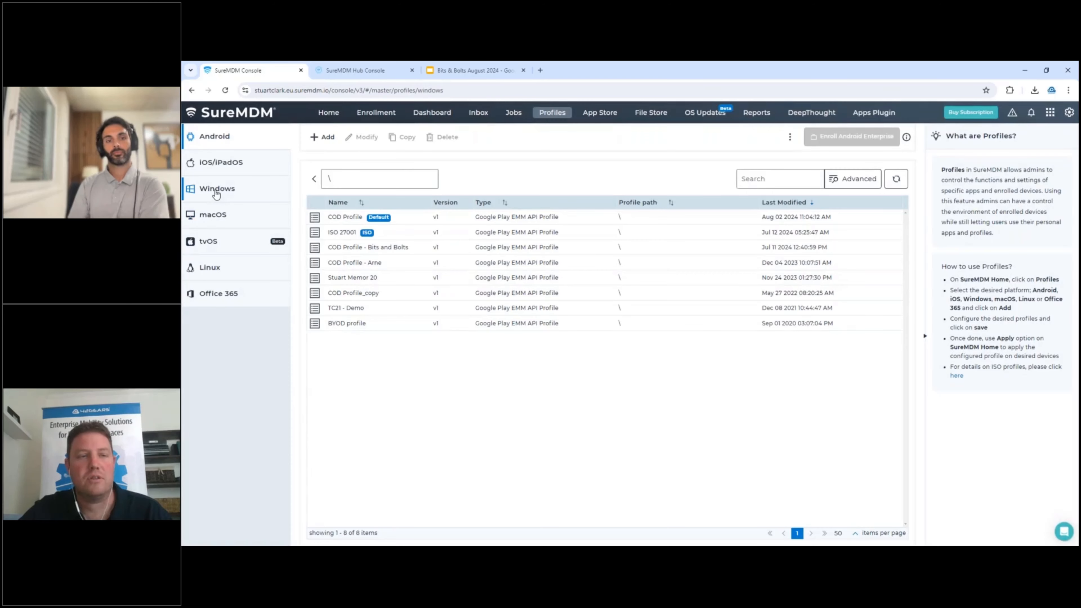
{"action": "left_click", "coordinate": [216, 188]}
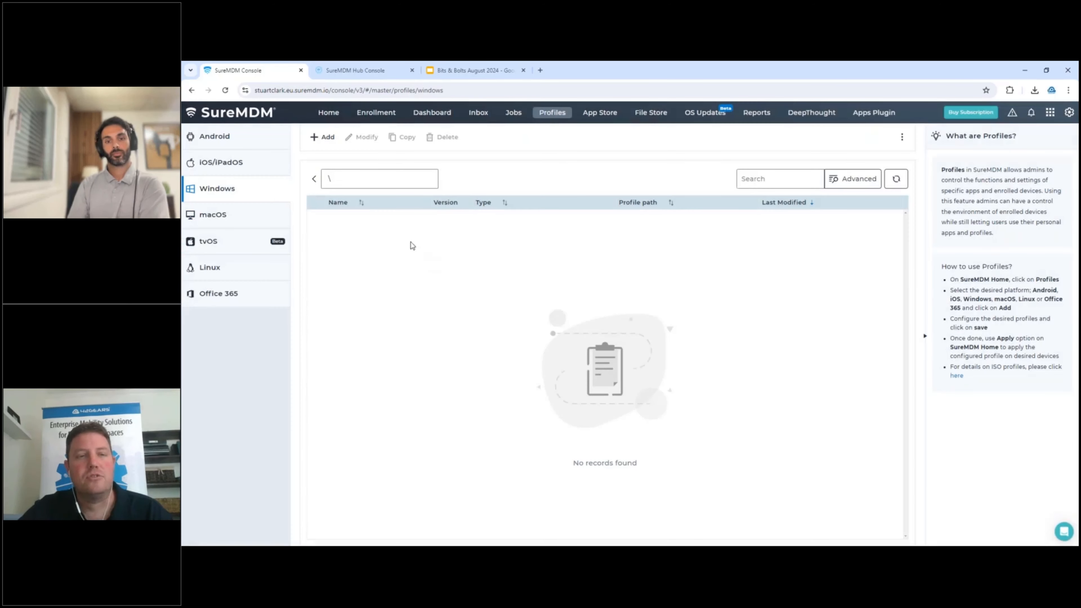
{"action": "left_click", "coordinate": [323, 141]}
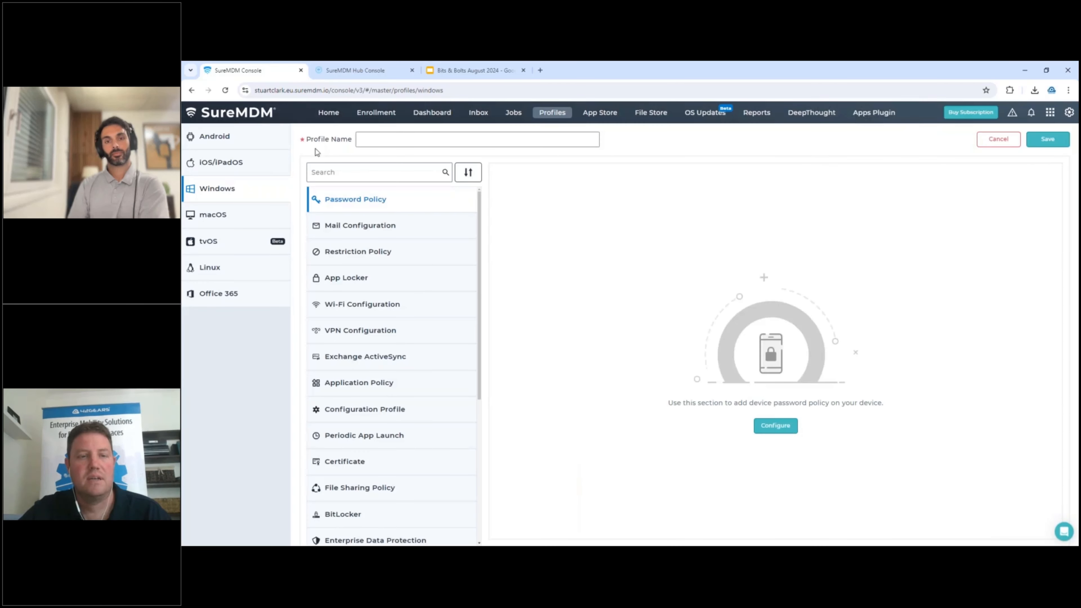
{"action": "left_click", "coordinate": [344, 385]}
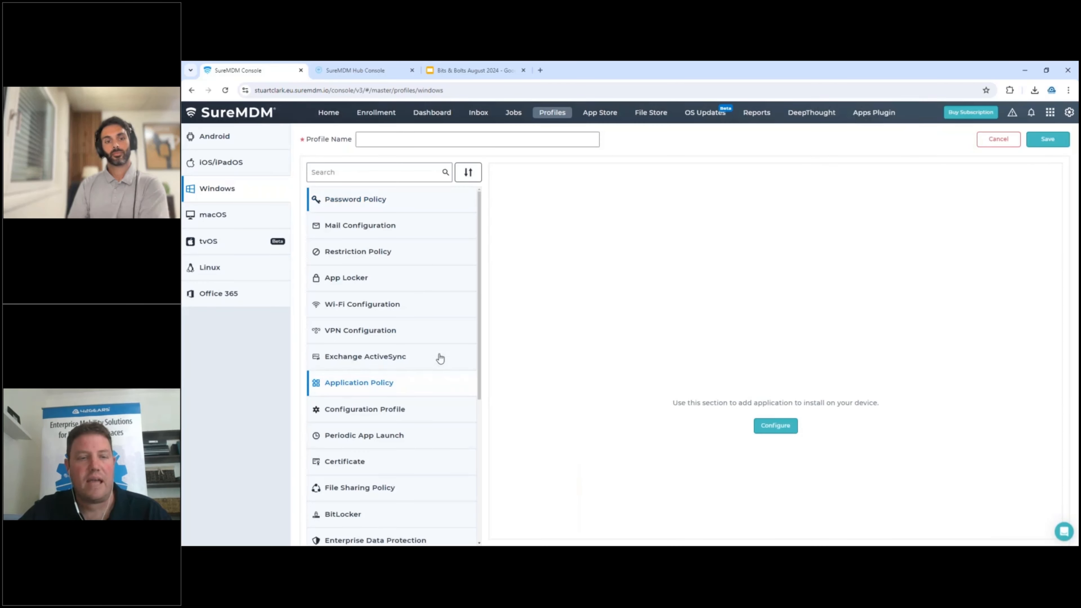
{"action": "left_click", "coordinate": [768, 427]}
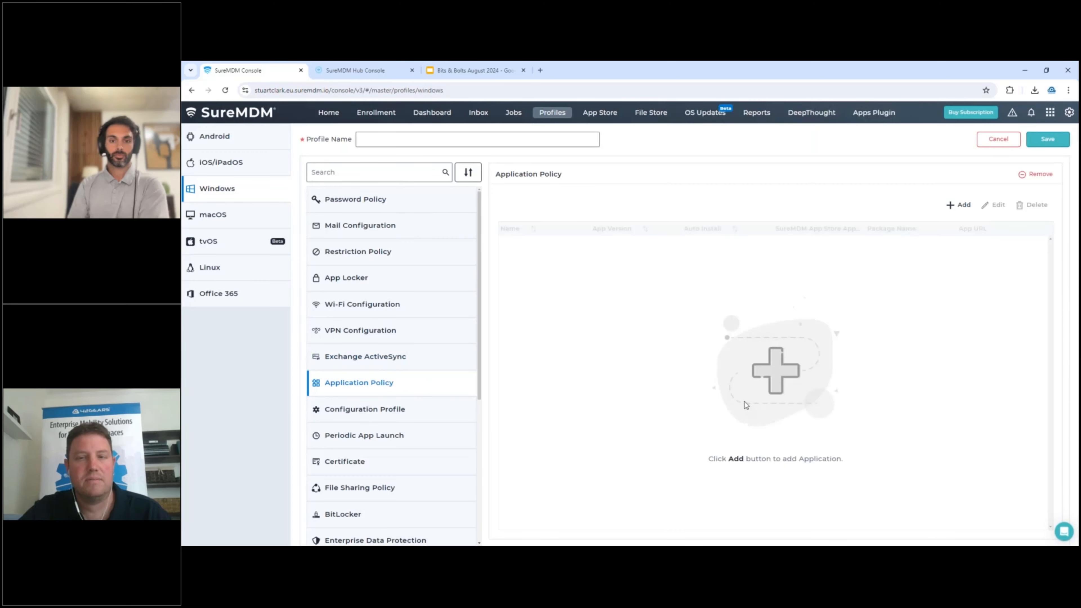
Begin adding an app to the Application Policy, choosing the Third Party Apps category and Dropbox as the app.
{"action": "left_click", "coordinate": [957, 206]}
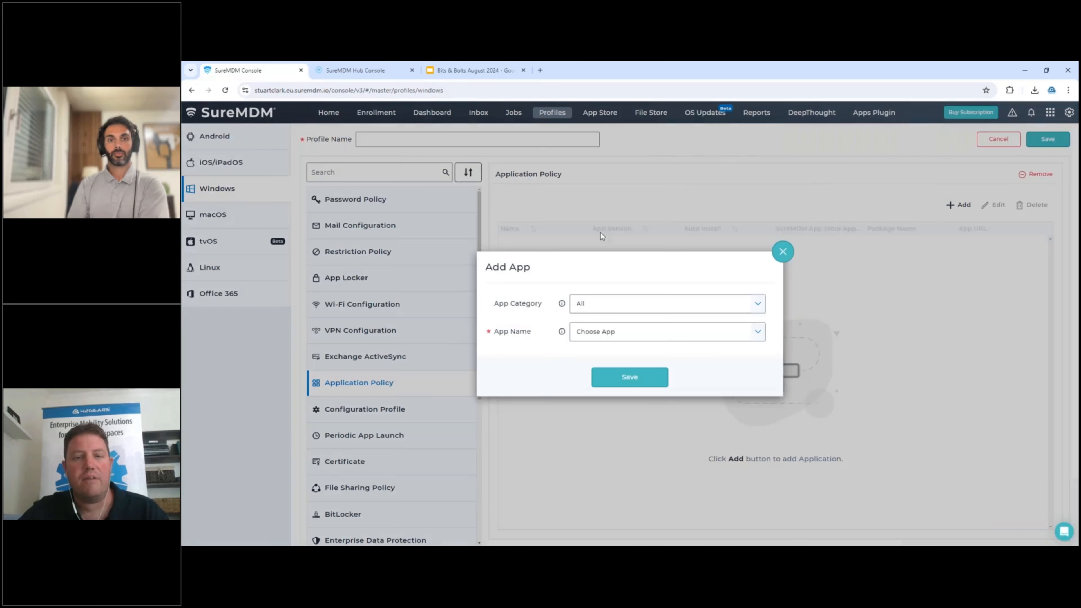
{"action": "left_click", "coordinate": [600, 308]}
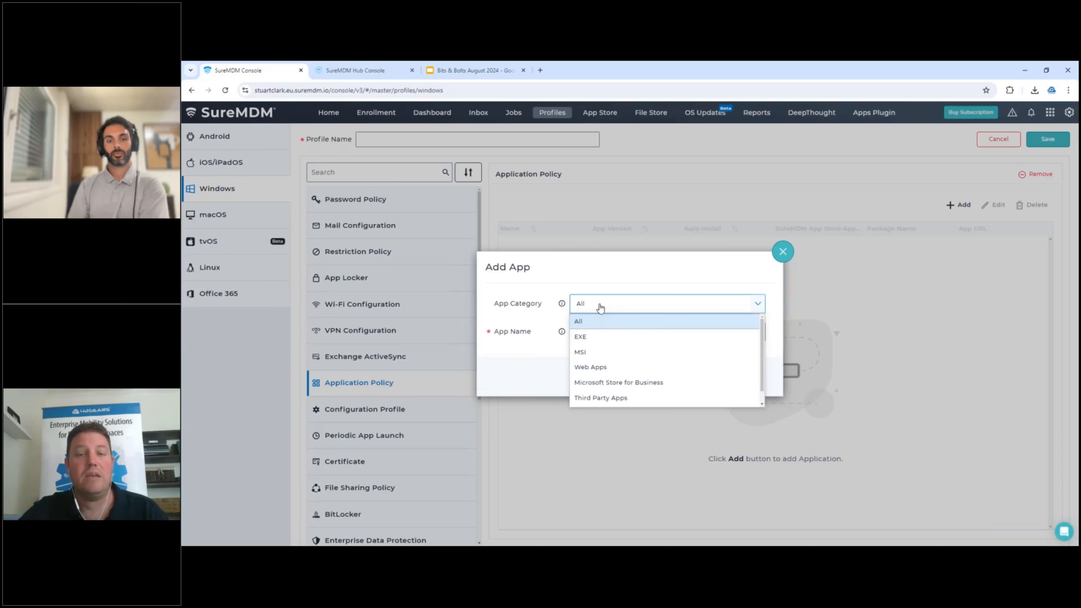
{"action": "left_click", "coordinate": [587, 398]}
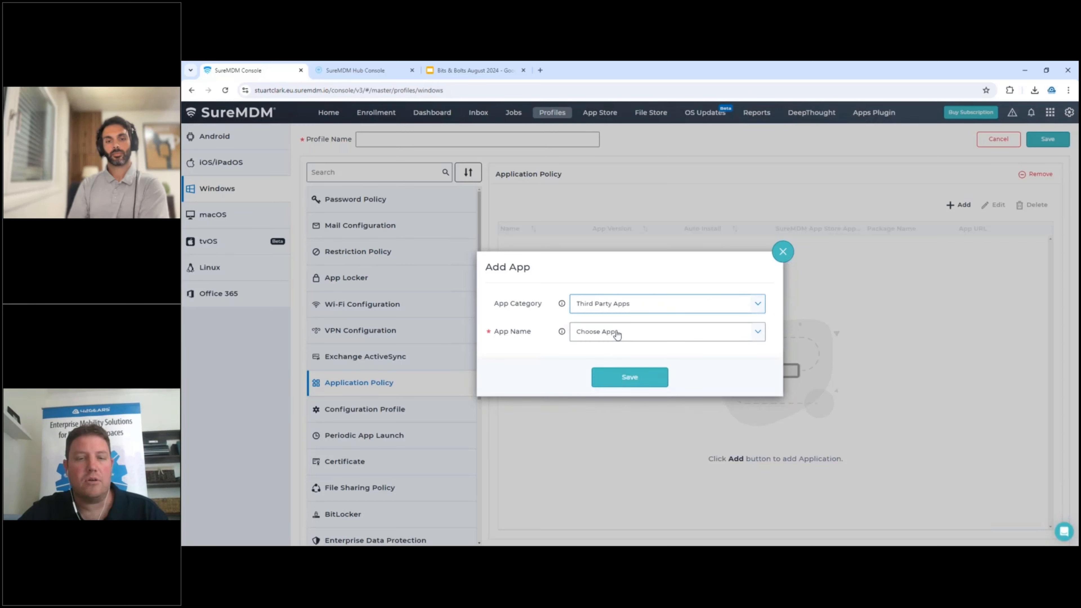
{"action": "left_click", "coordinate": [617, 335]}
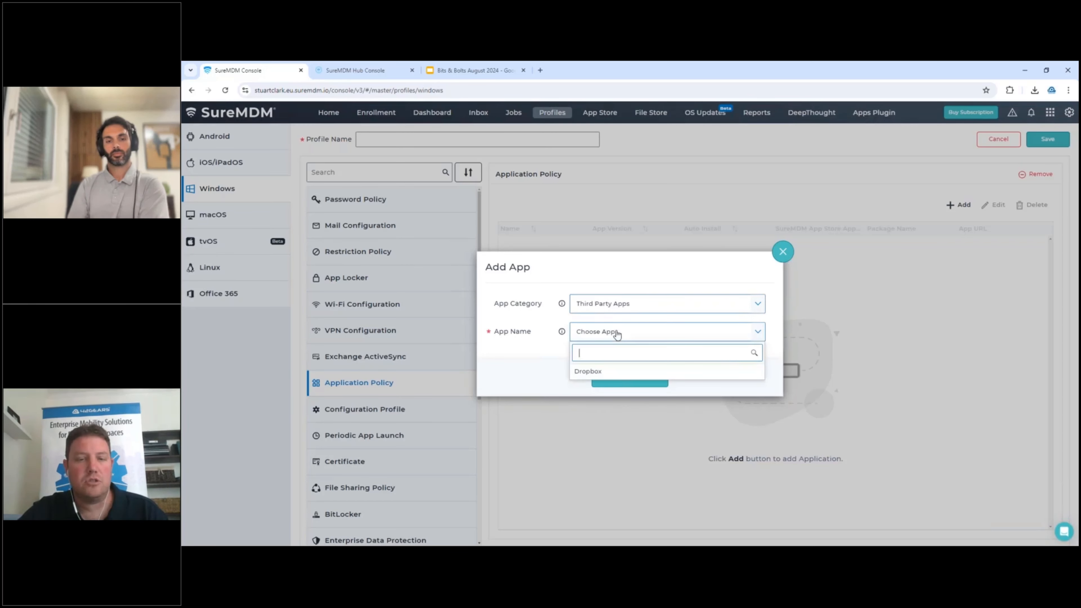
{"action": "left_click", "coordinate": [588, 373]}
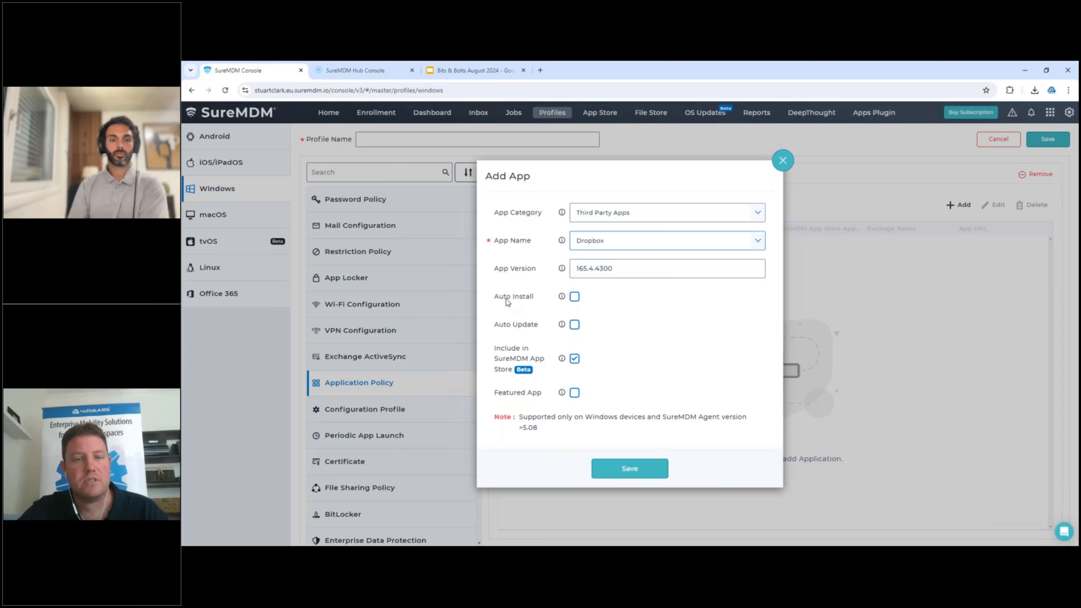
Enable Auto Install and Auto Update for the Dropbox app entry.
{"action": "left_click", "coordinate": [574, 297]}
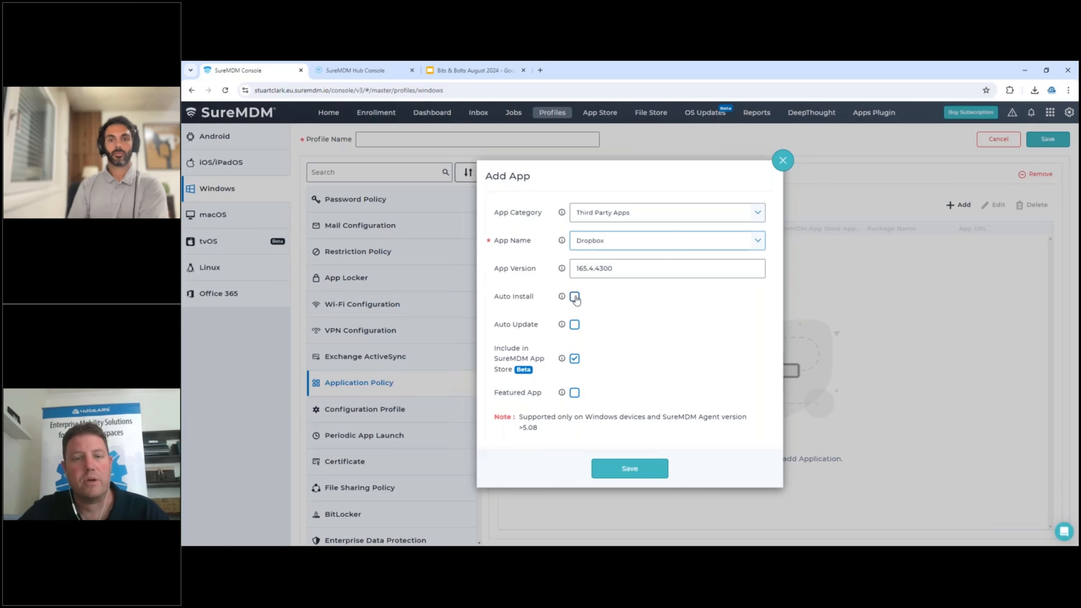
{"action": "left_click", "coordinate": [575, 299]}
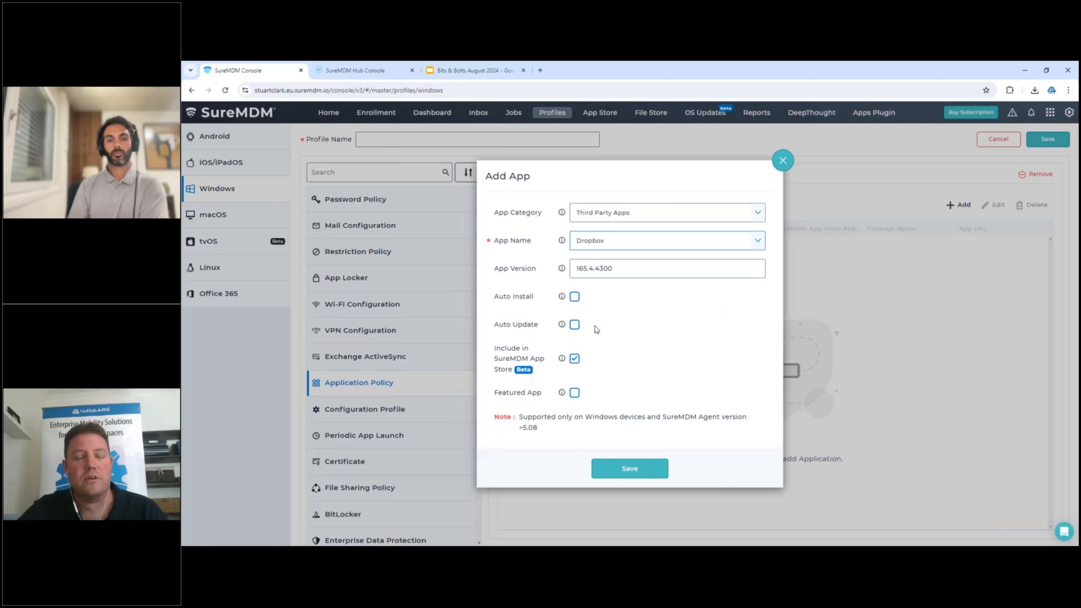
{"action": "left_click", "coordinate": [575, 298]}
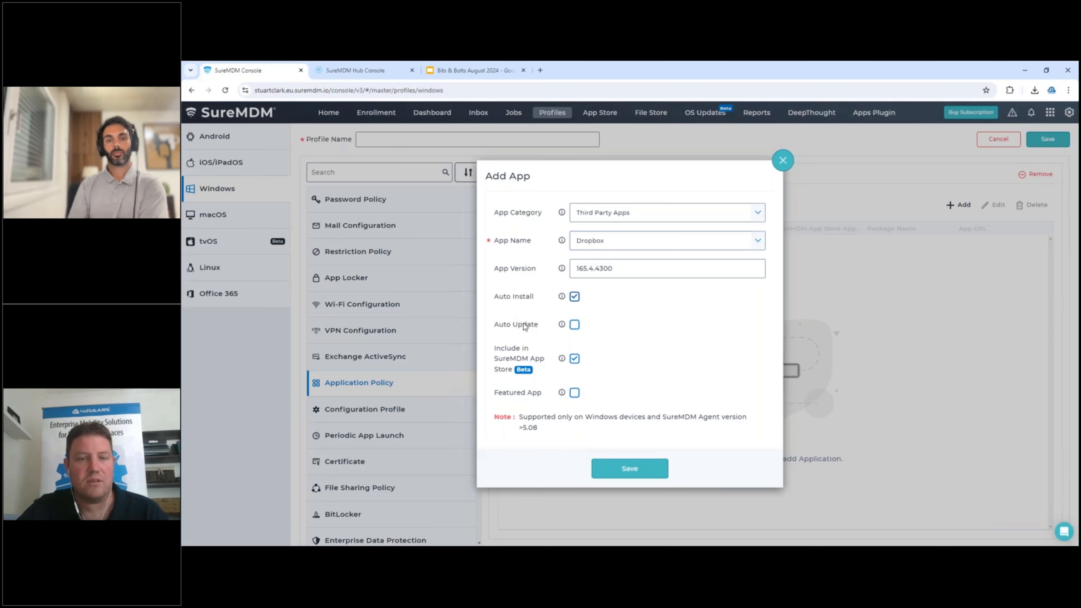
{"action": "left_click", "coordinate": [574, 327]}
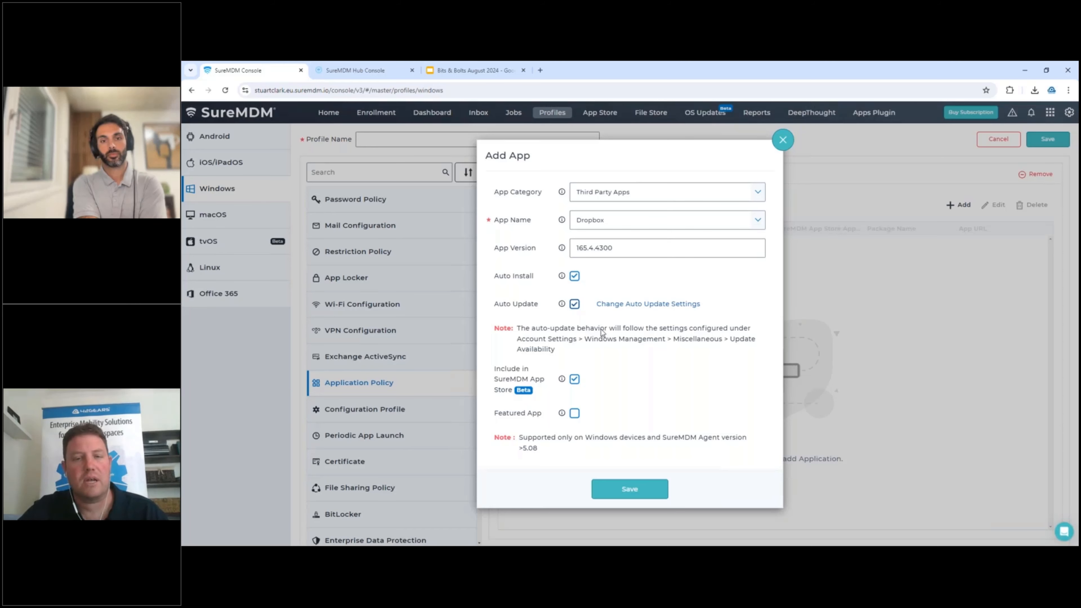
Examine the Update Availability choices in the auto-update settings for third-party apps, and return to the Windows profile.
{"action": "left_click", "coordinate": [643, 303]}
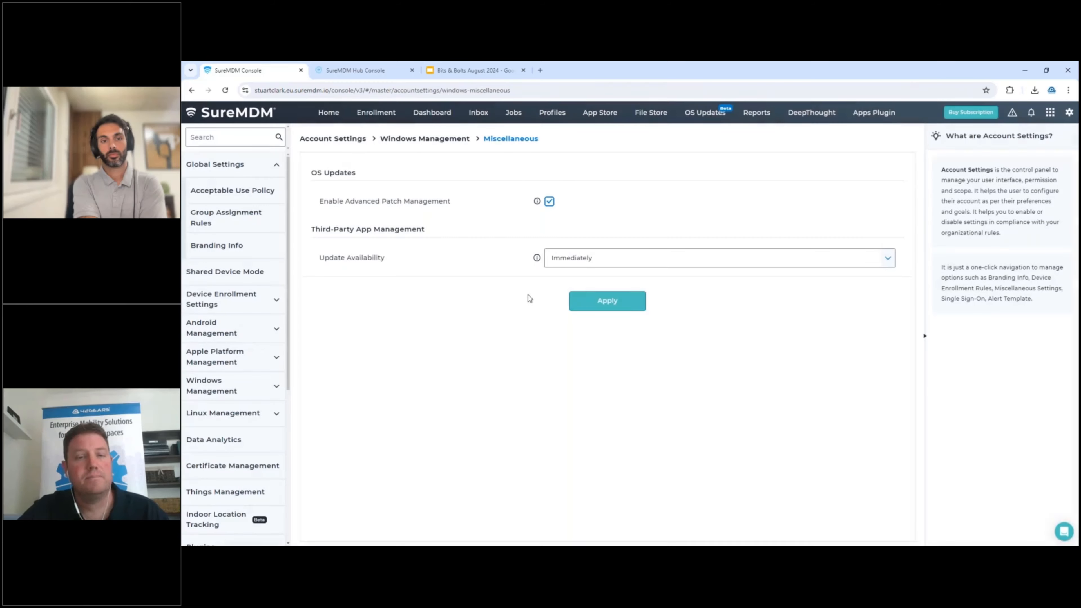
{"action": "left_click", "coordinate": [578, 264]}
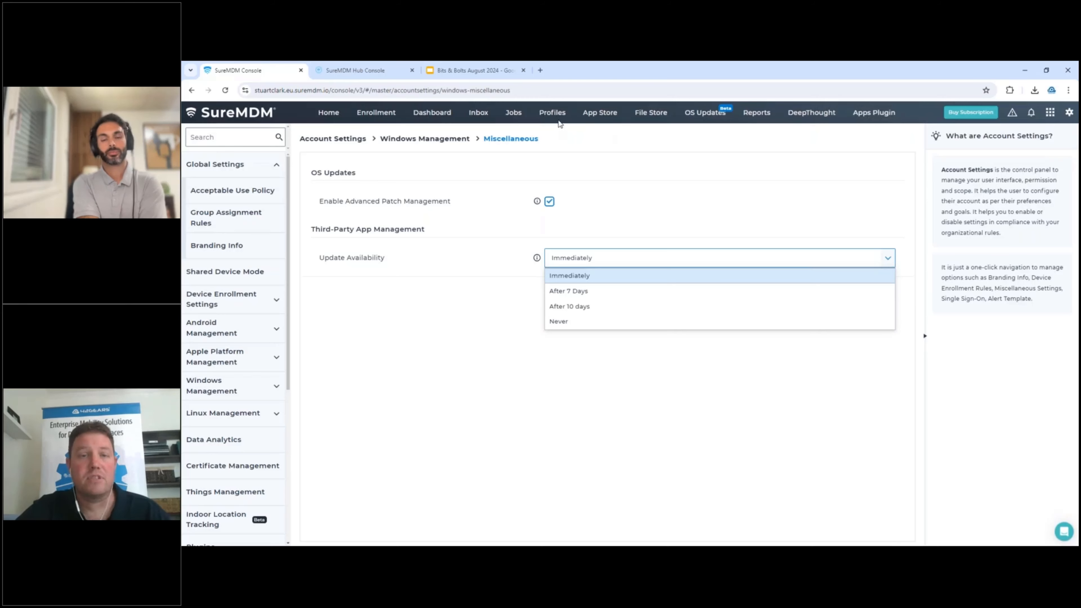
{"action": "left_click", "coordinate": [553, 112]}
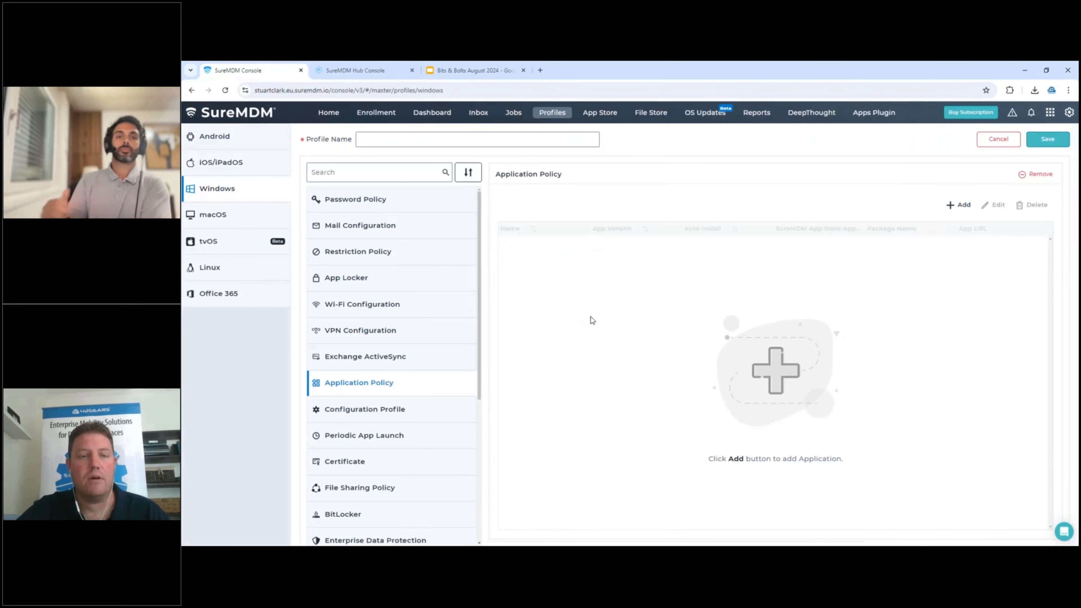
Select Dropbox in a new Application Policy app entry, review its installation and store options, and close it without saving.
{"action": "left_click", "coordinate": [958, 205]}
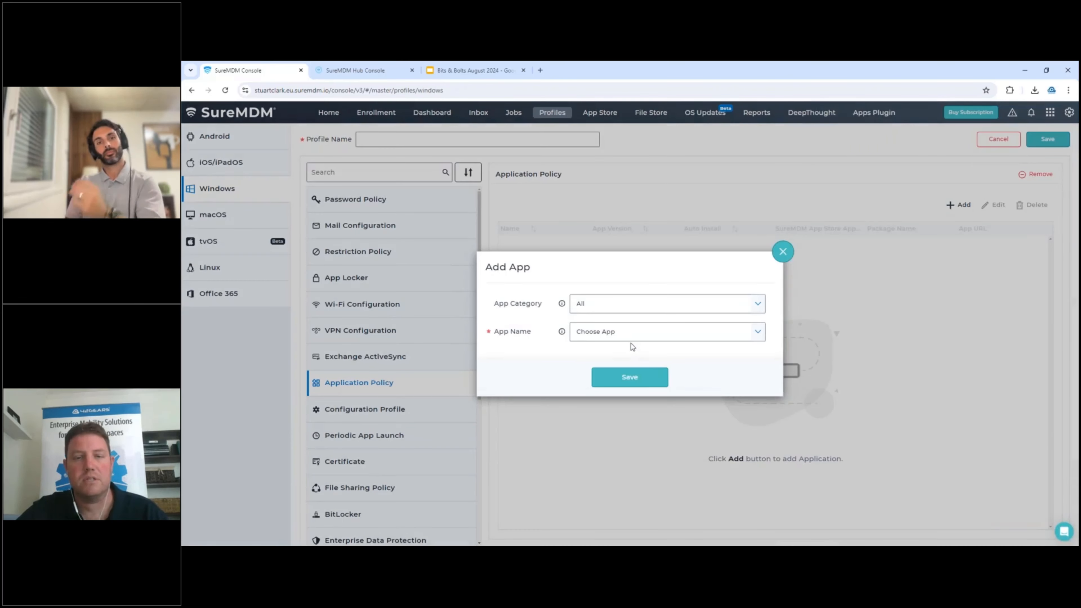
{"action": "left_click", "coordinate": [619, 338]}
{"action": "left_click", "coordinate": [595, 375]}
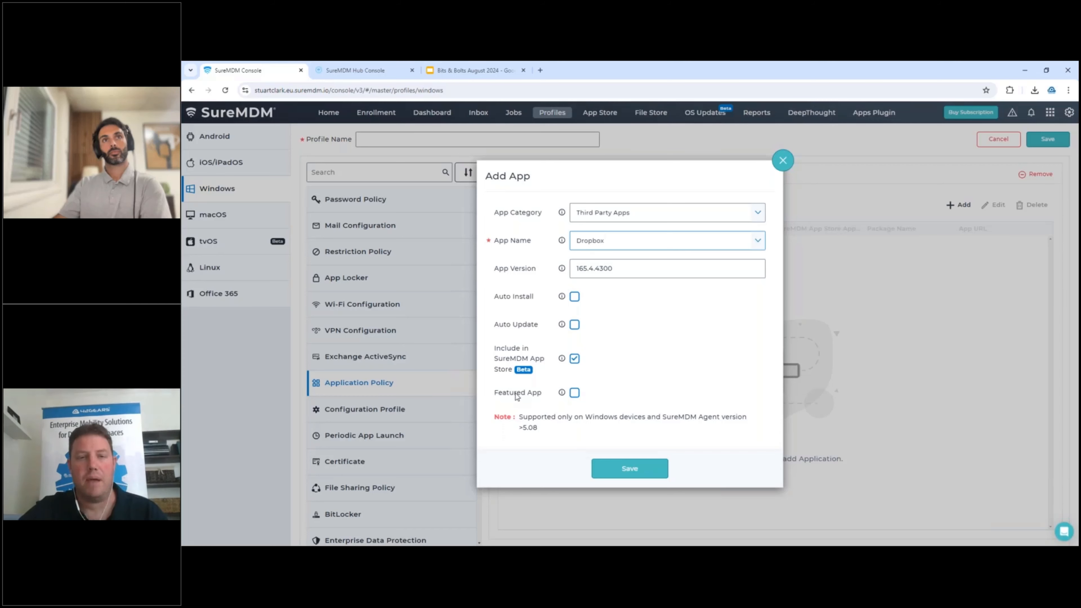
{"action": "left_click", "coordinate": [773, 163]}
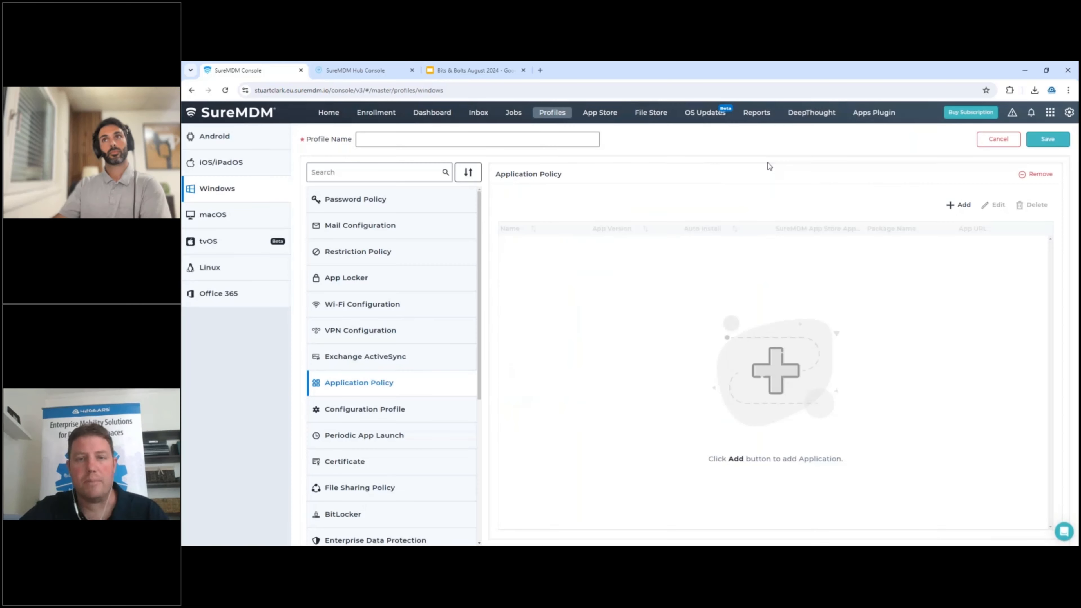
Revisit the add options and the Third Party Apps repository in the Windows App Store, and close the repository without adding anything.
{"action": "left_click", "coordinate": [600, 112]}
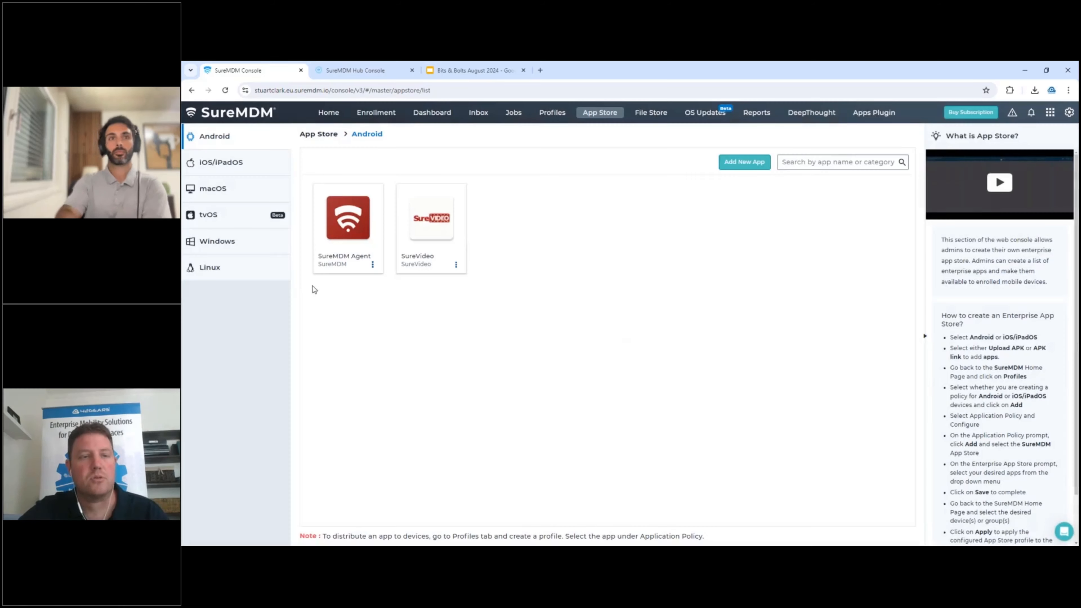
{"action": "left_click", "coordinate": [238, 242]}
{"action": "left_click", "coordinate": [744, 164]}
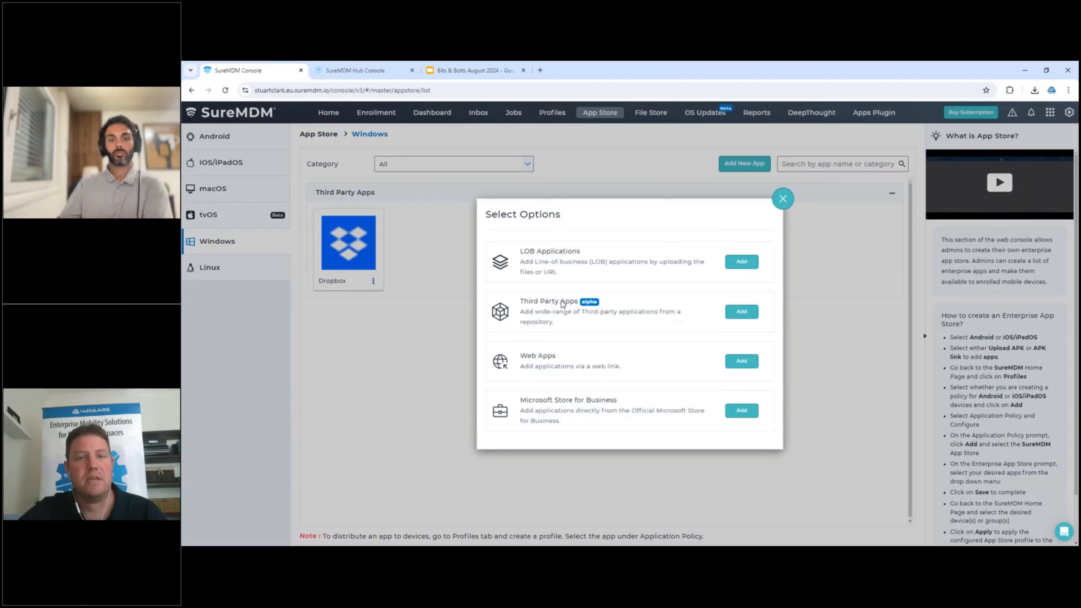
{"action": "left_click", "coordinate": [741, 311]}
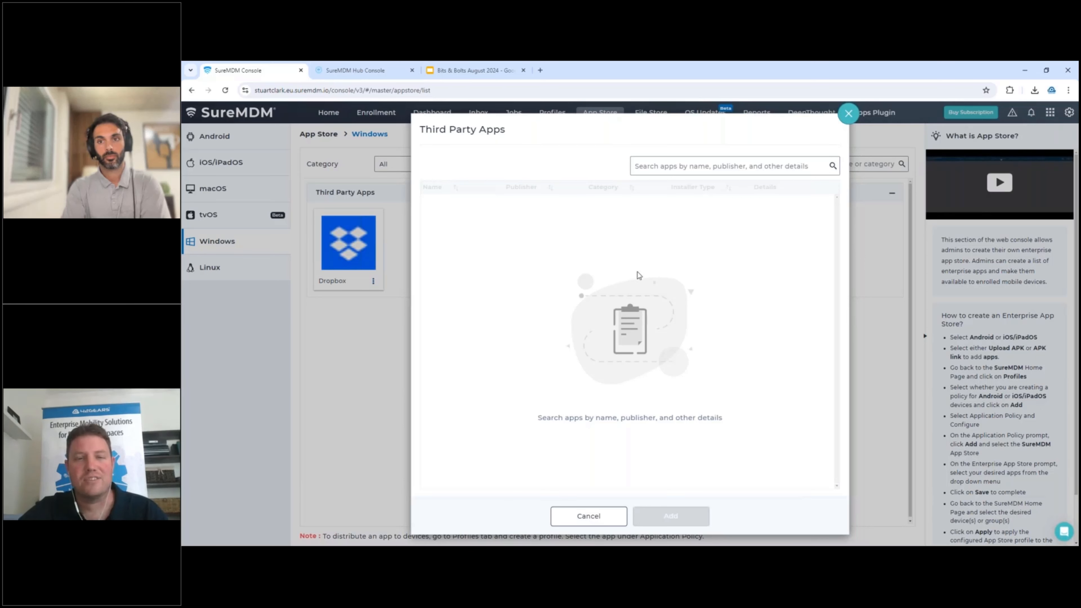
{"action": "left_click", "coordinate": [849, 119]}
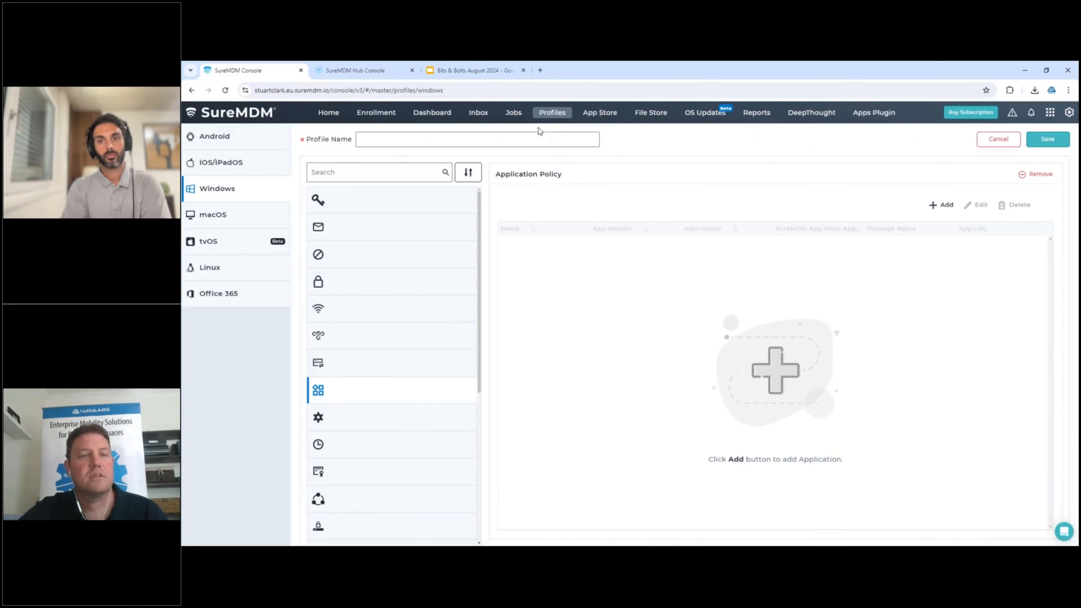
Open a new Application Policy app entry for Dropbox to review its Auto Install and Auto Update options, and close it without saving.
{"action": "left_click", "coordinate": [958, 205]}
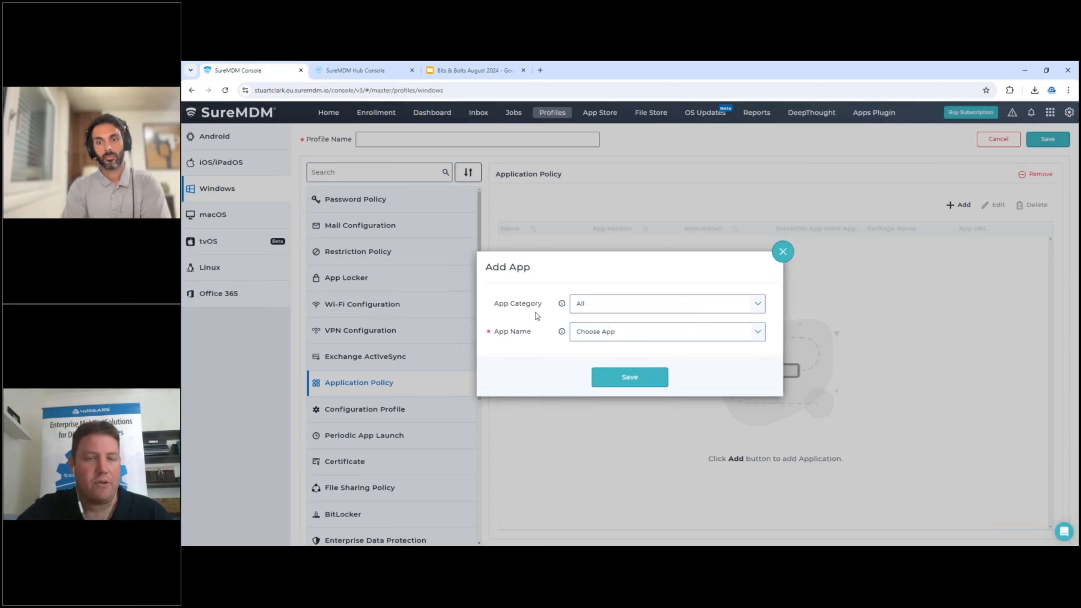
{"action": "left_click", "coordinate": [604, 334]}
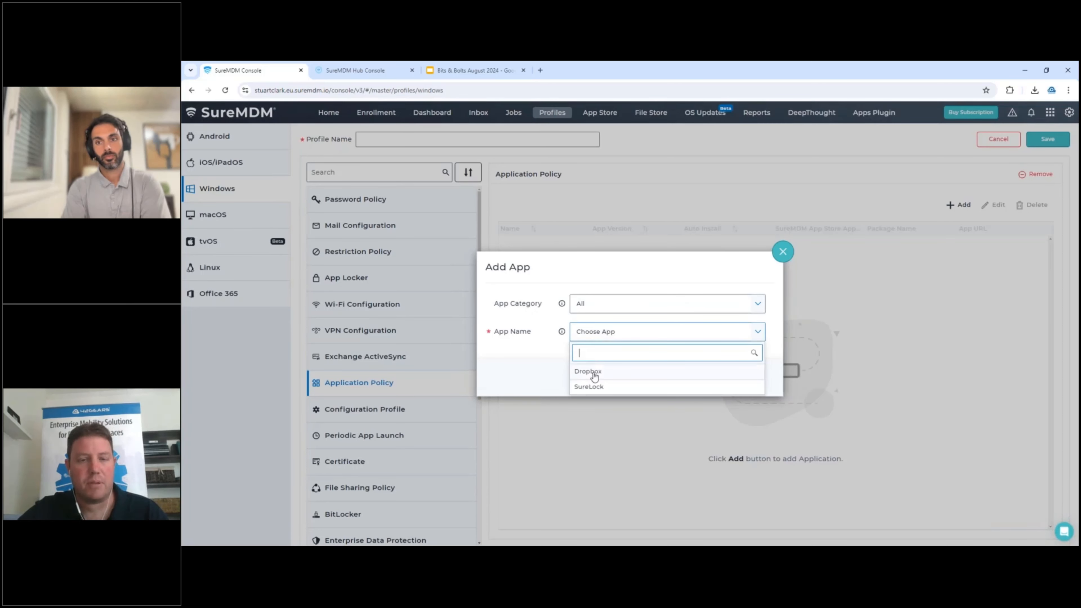
{"action": "left_click", "coordinate": [591, 372]}
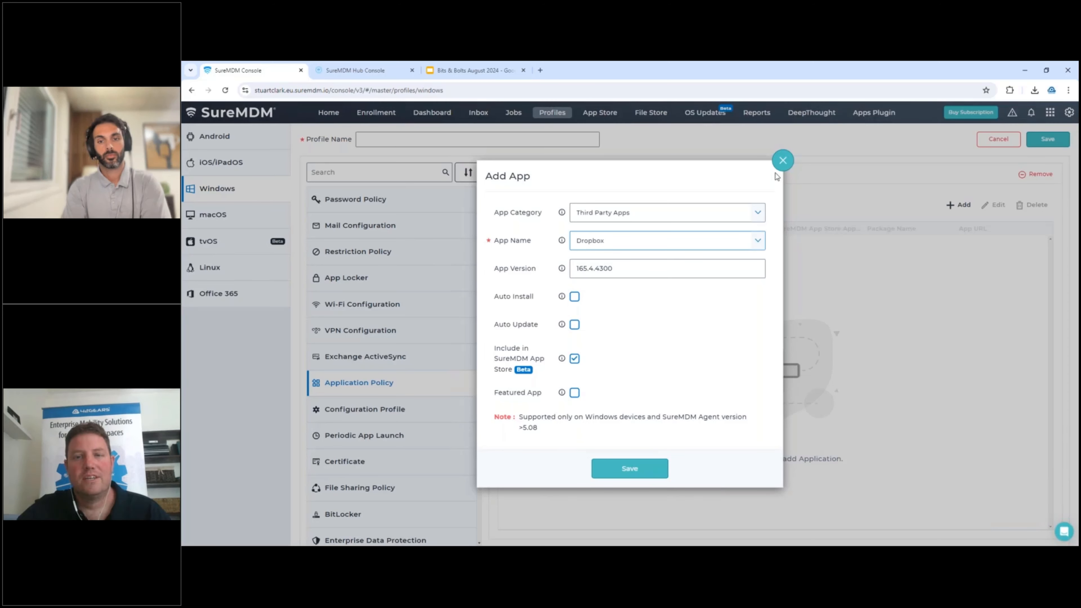
{"action": "left_click", "coordinate": [783, 161]}
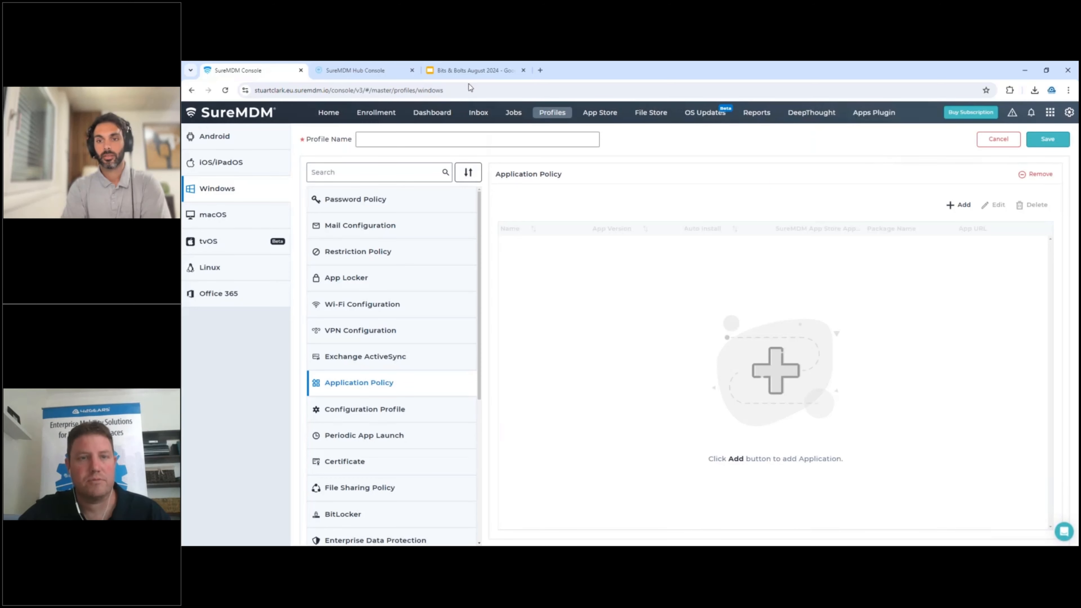
Switch to the Bits & Bolts August 2024 presentation in Google Slides, start the slideshow and advance to the Useful links slide.
{"action": "left_click", "coordinate": [476, 76]}
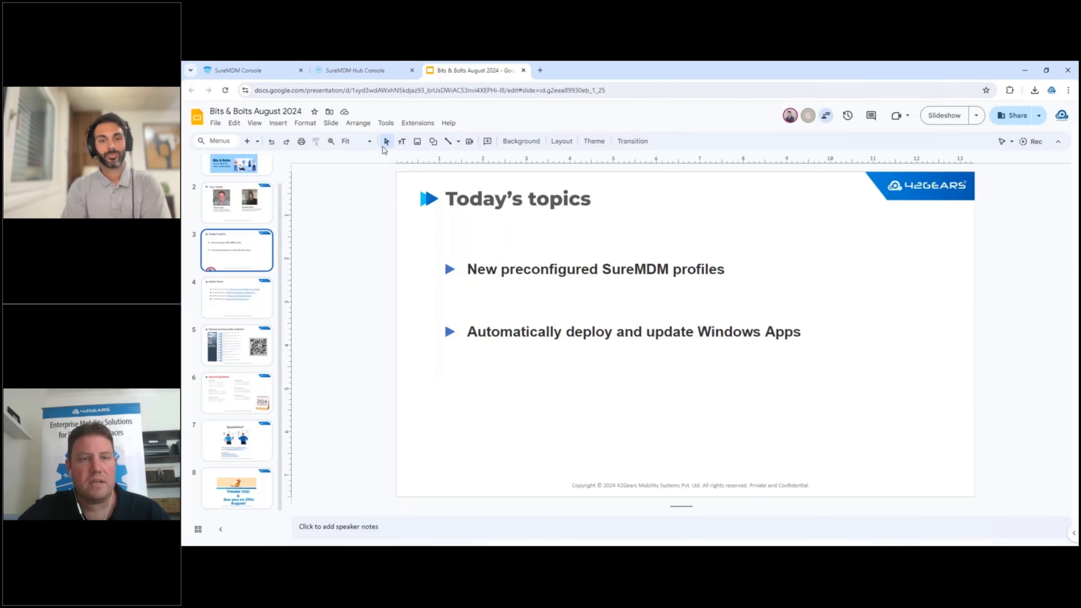
{"action": "left_click", "coordinate": [941, 118]}
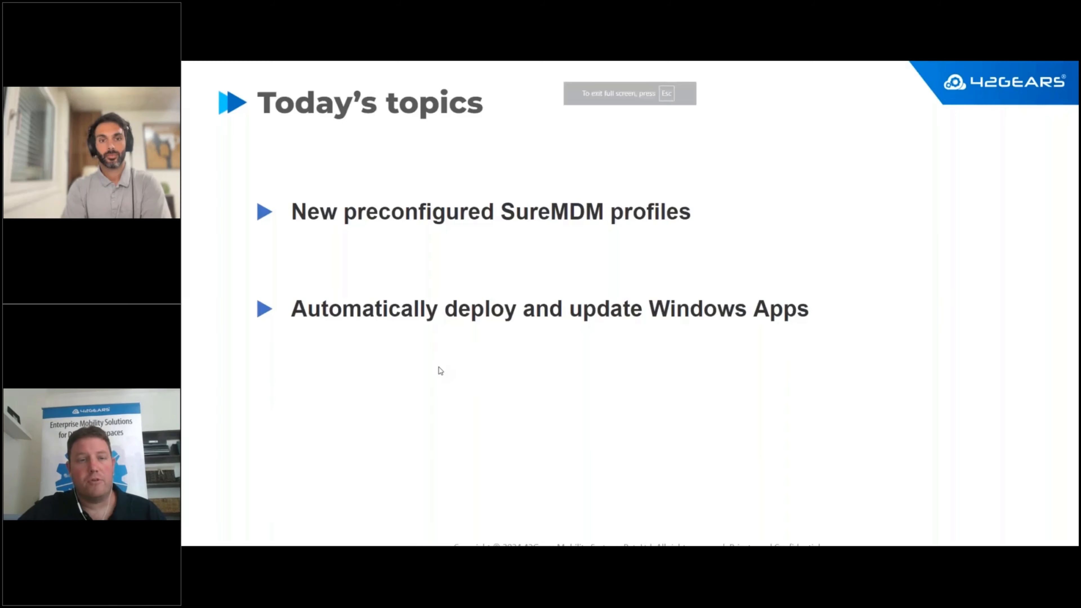
{"action": "key", "text": "Right"}
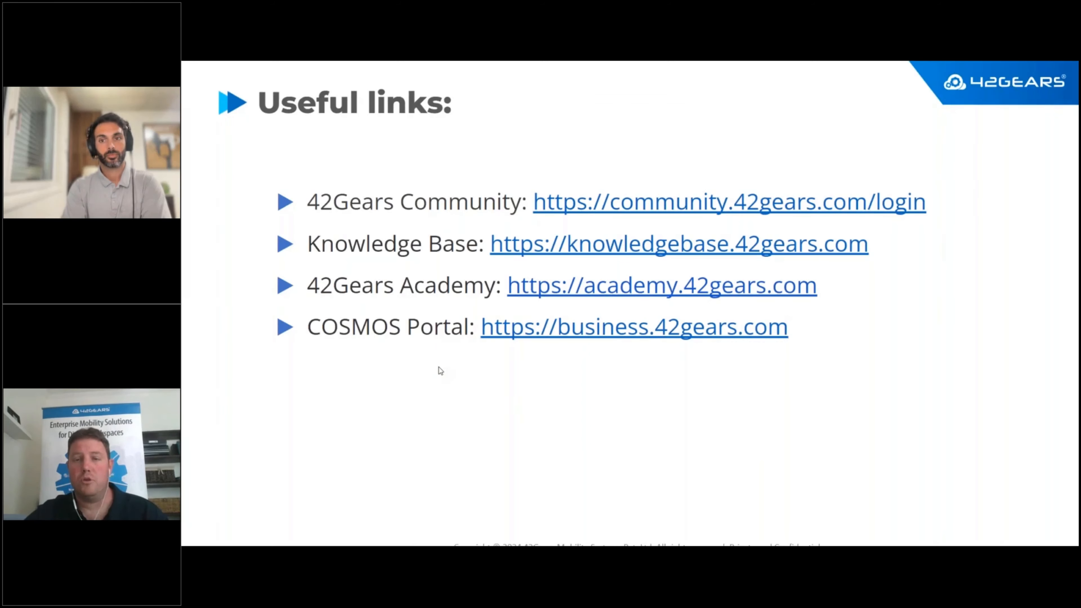